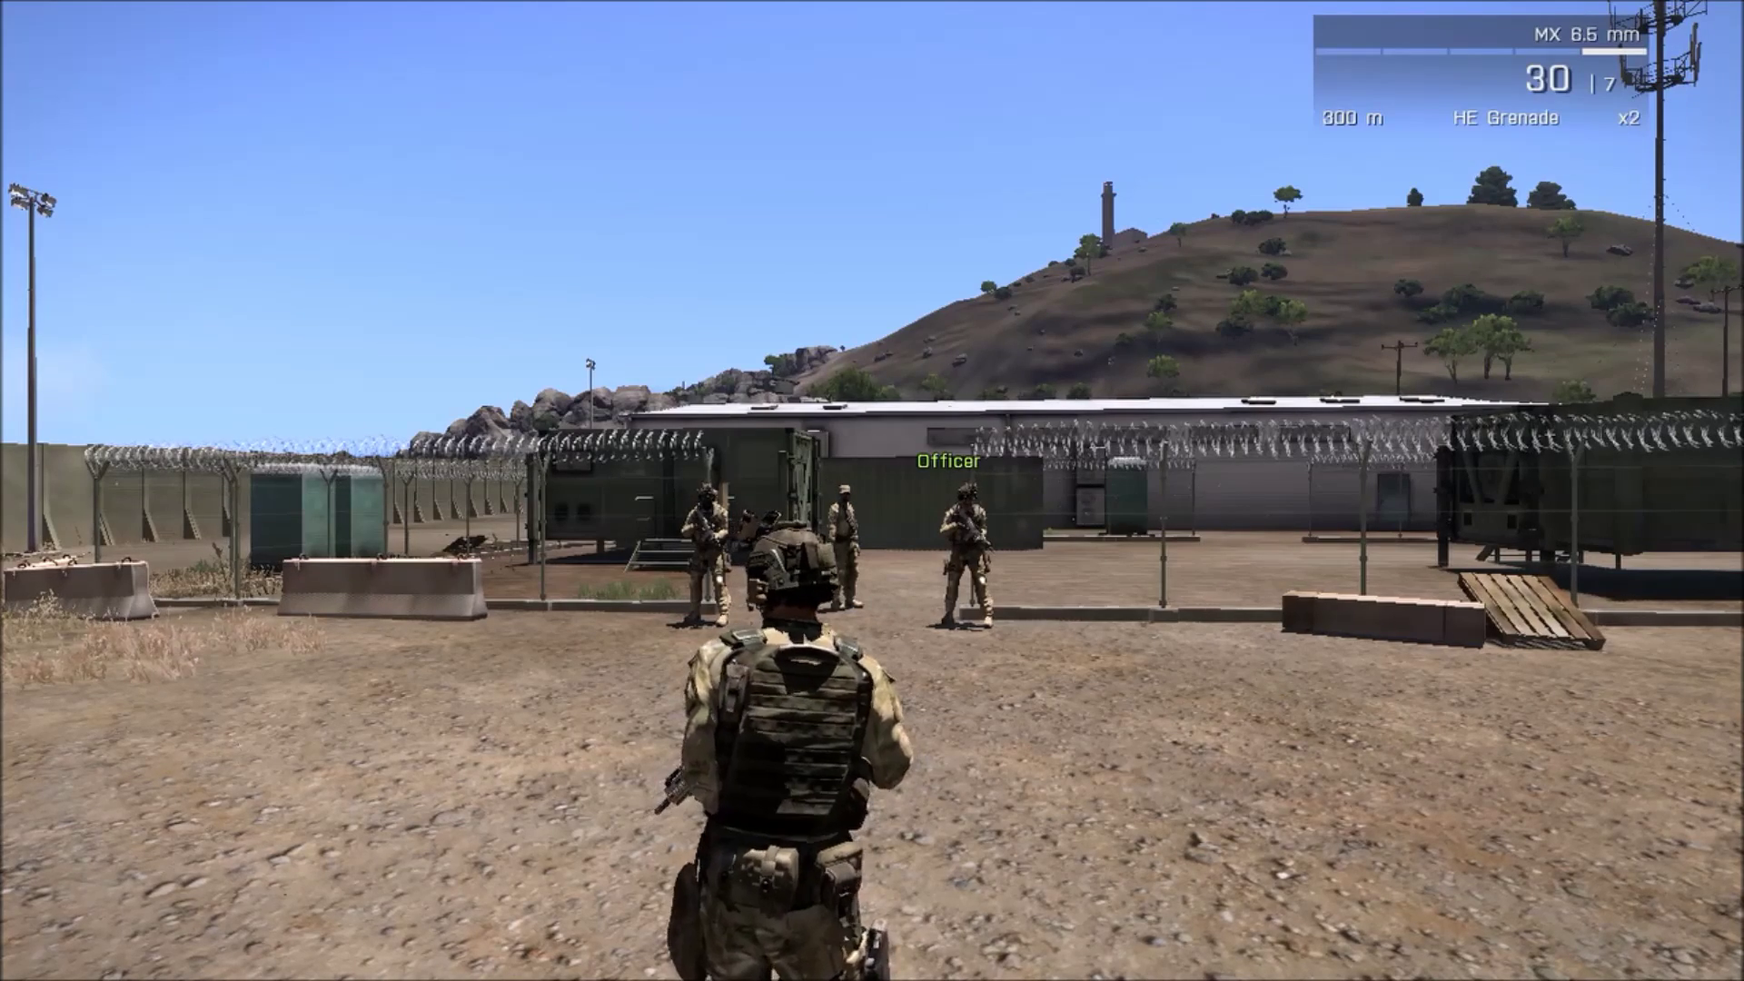
Step: Walk the player to the officer and guards by the containers until he says 'Hello son.'
key(w)
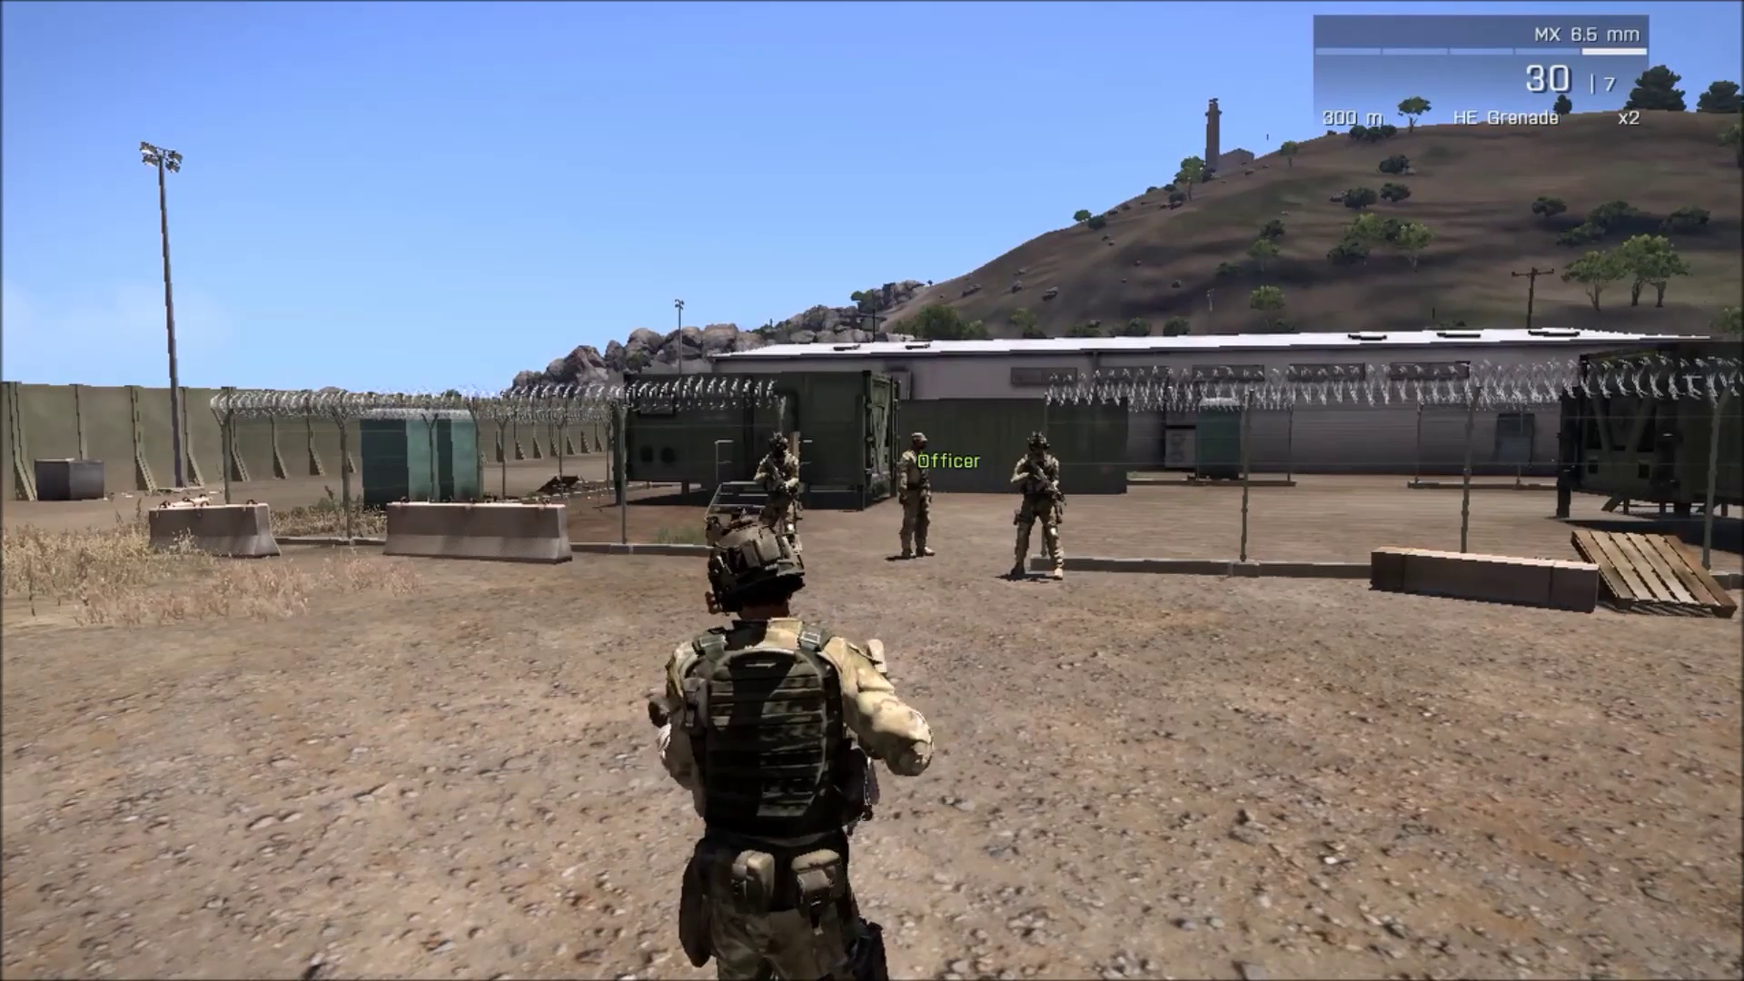
key(w)
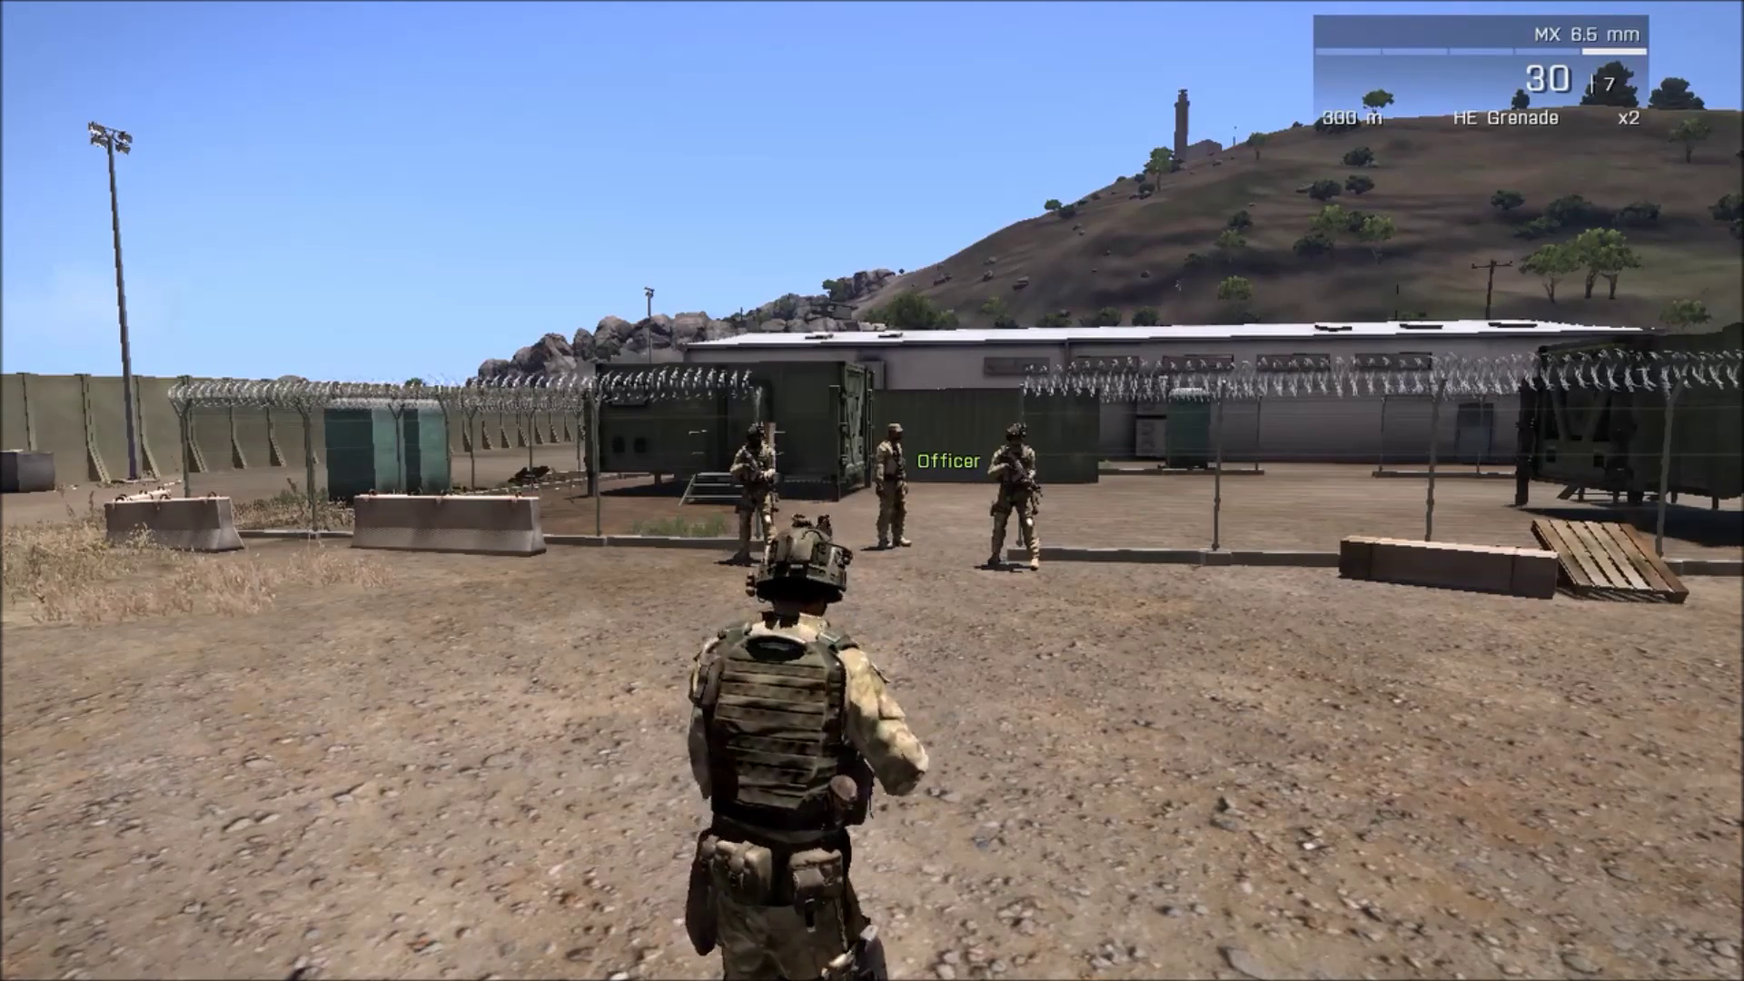
key(w)
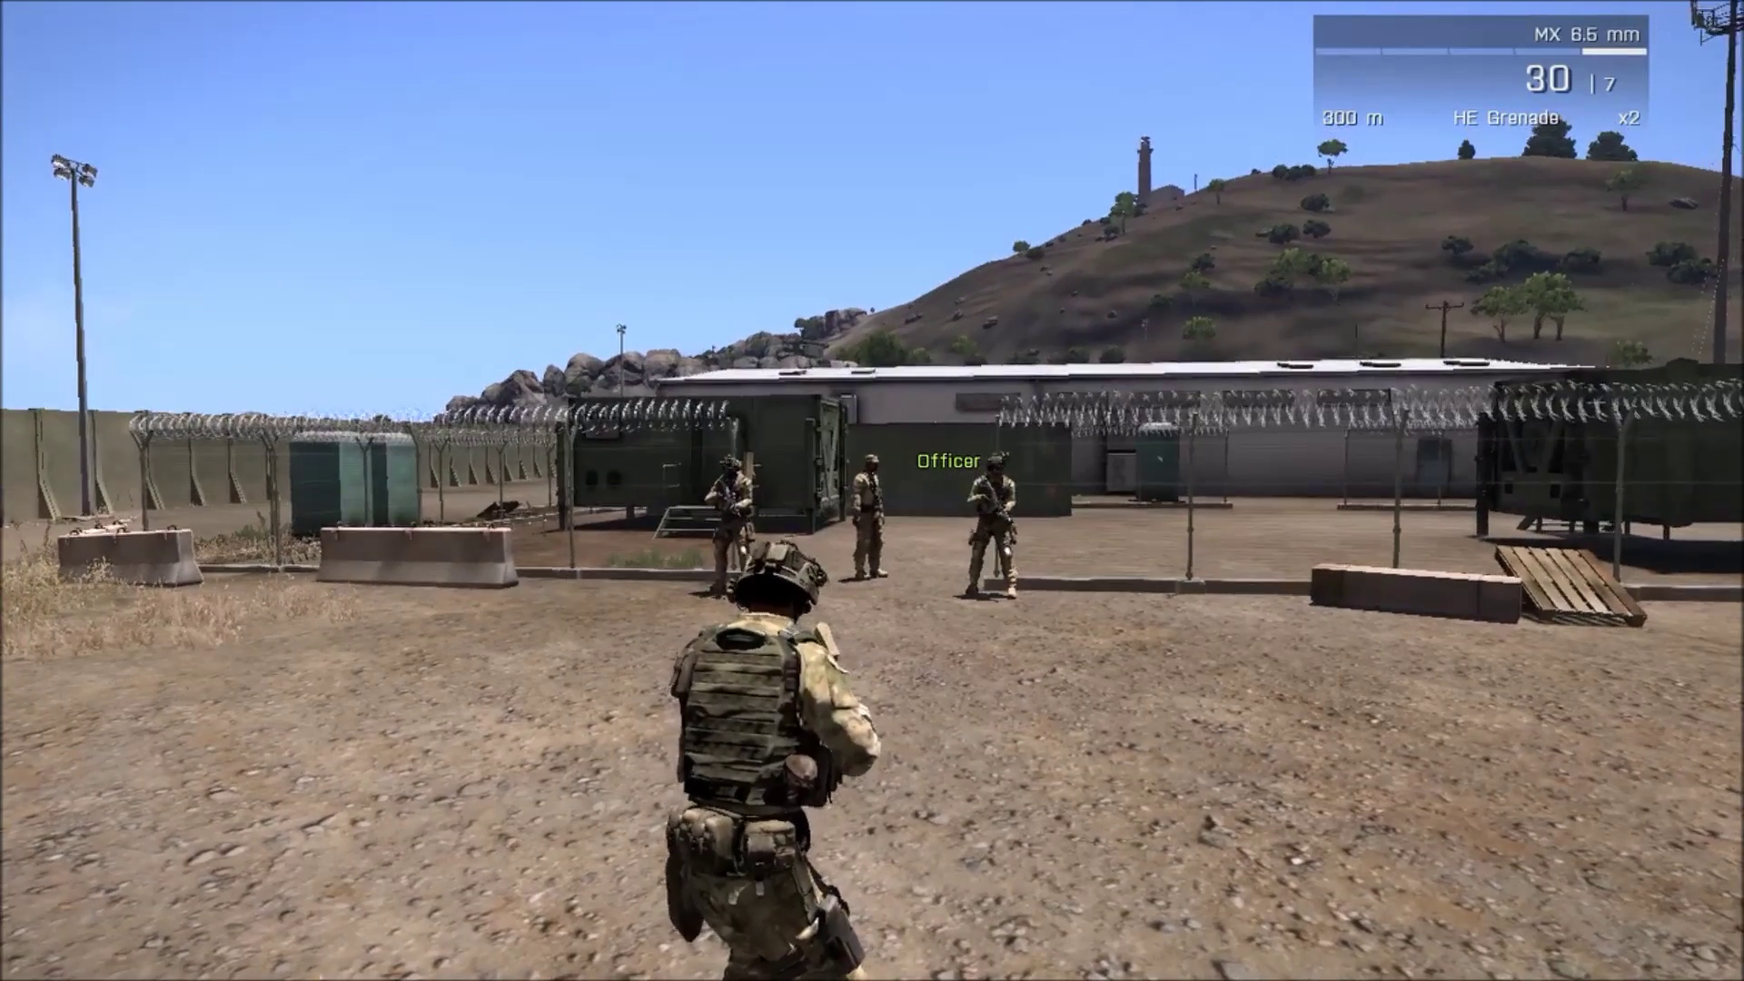
key(w)
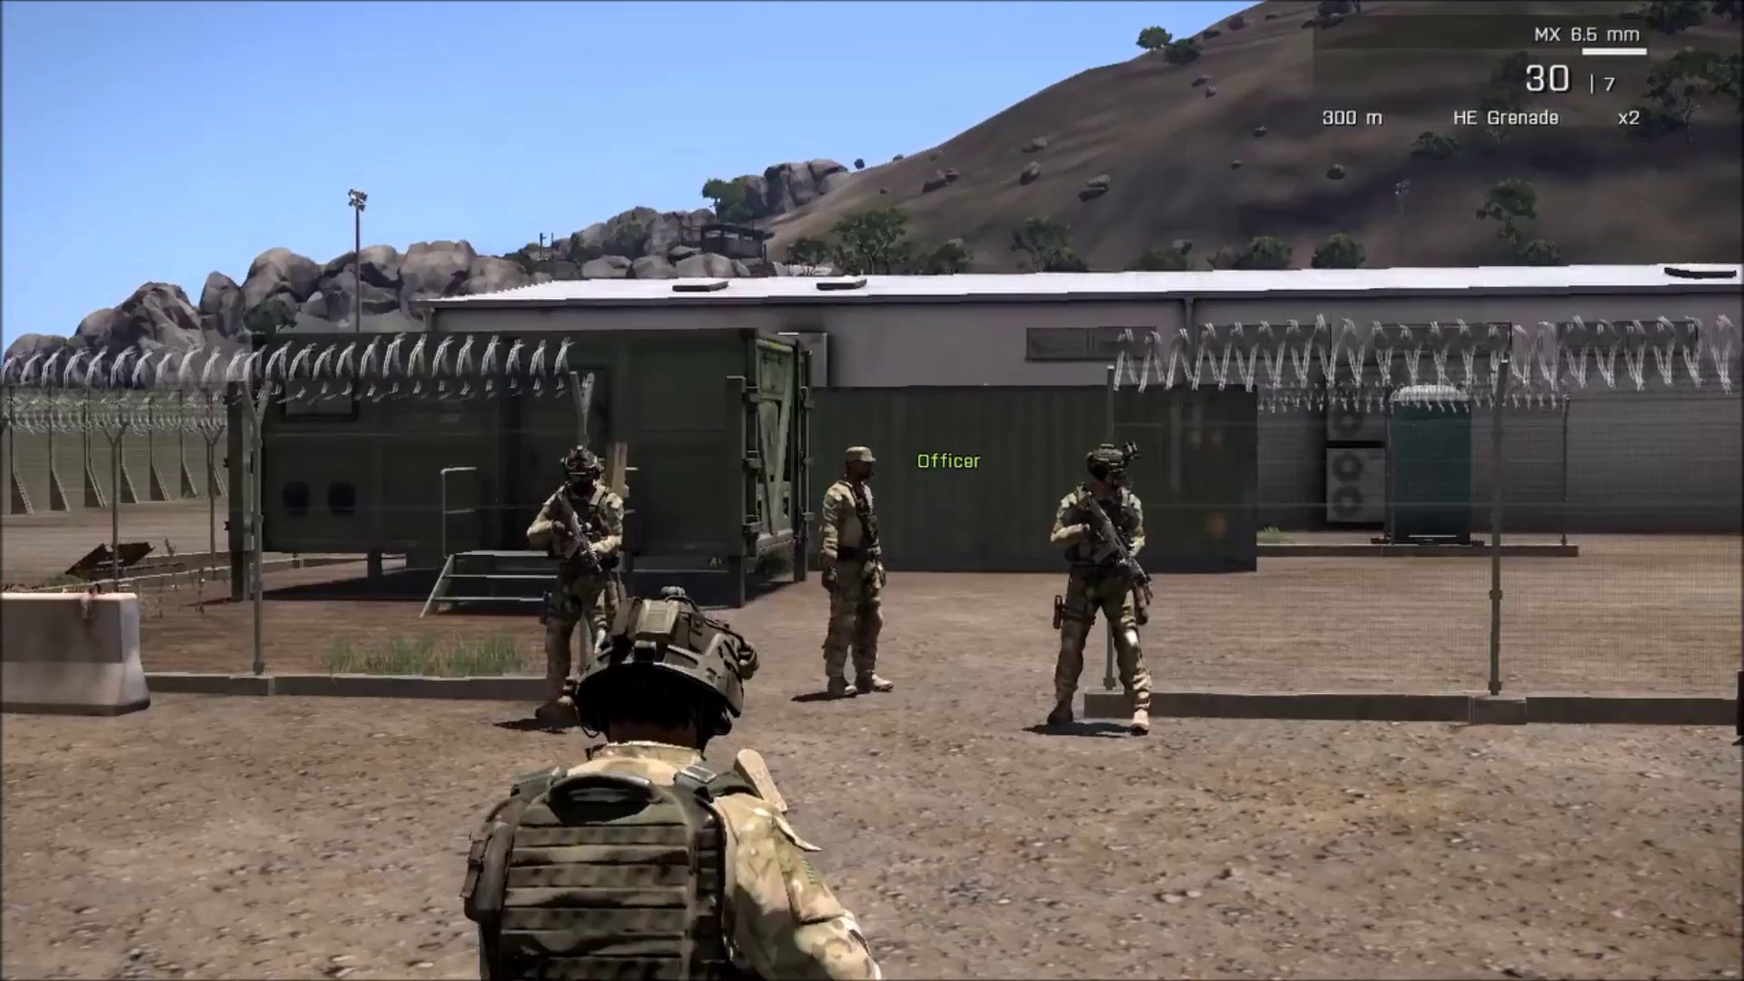
key(w)
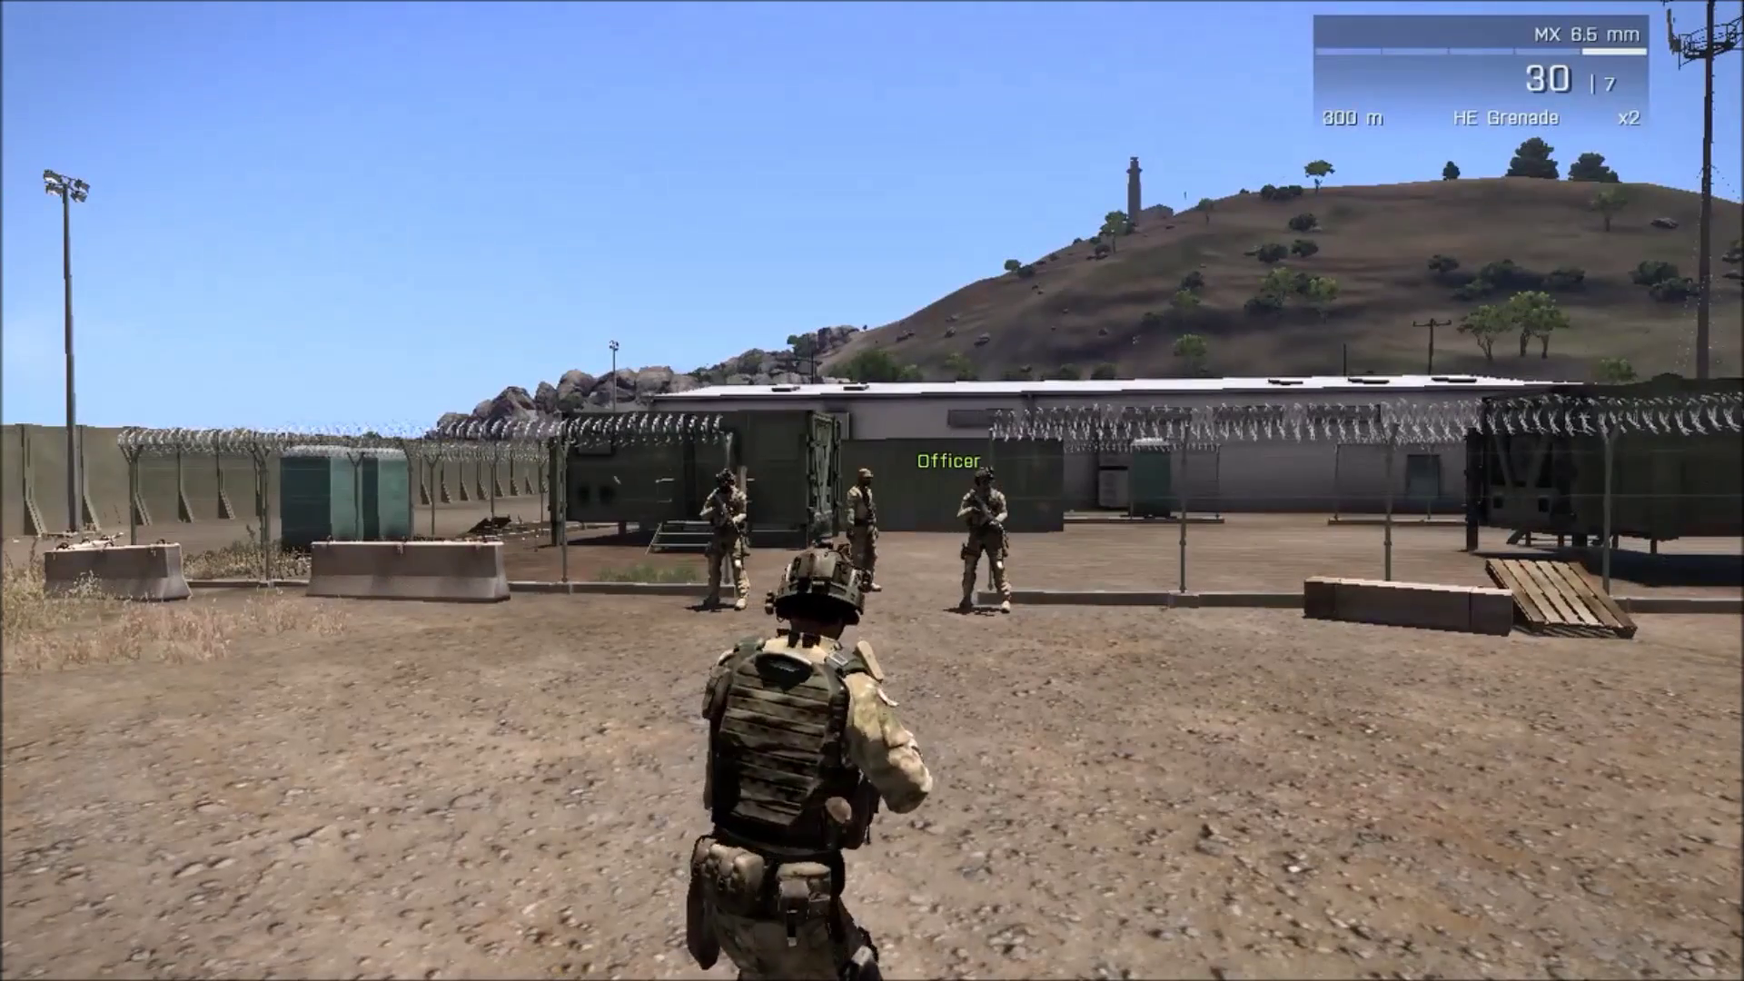
key(w)
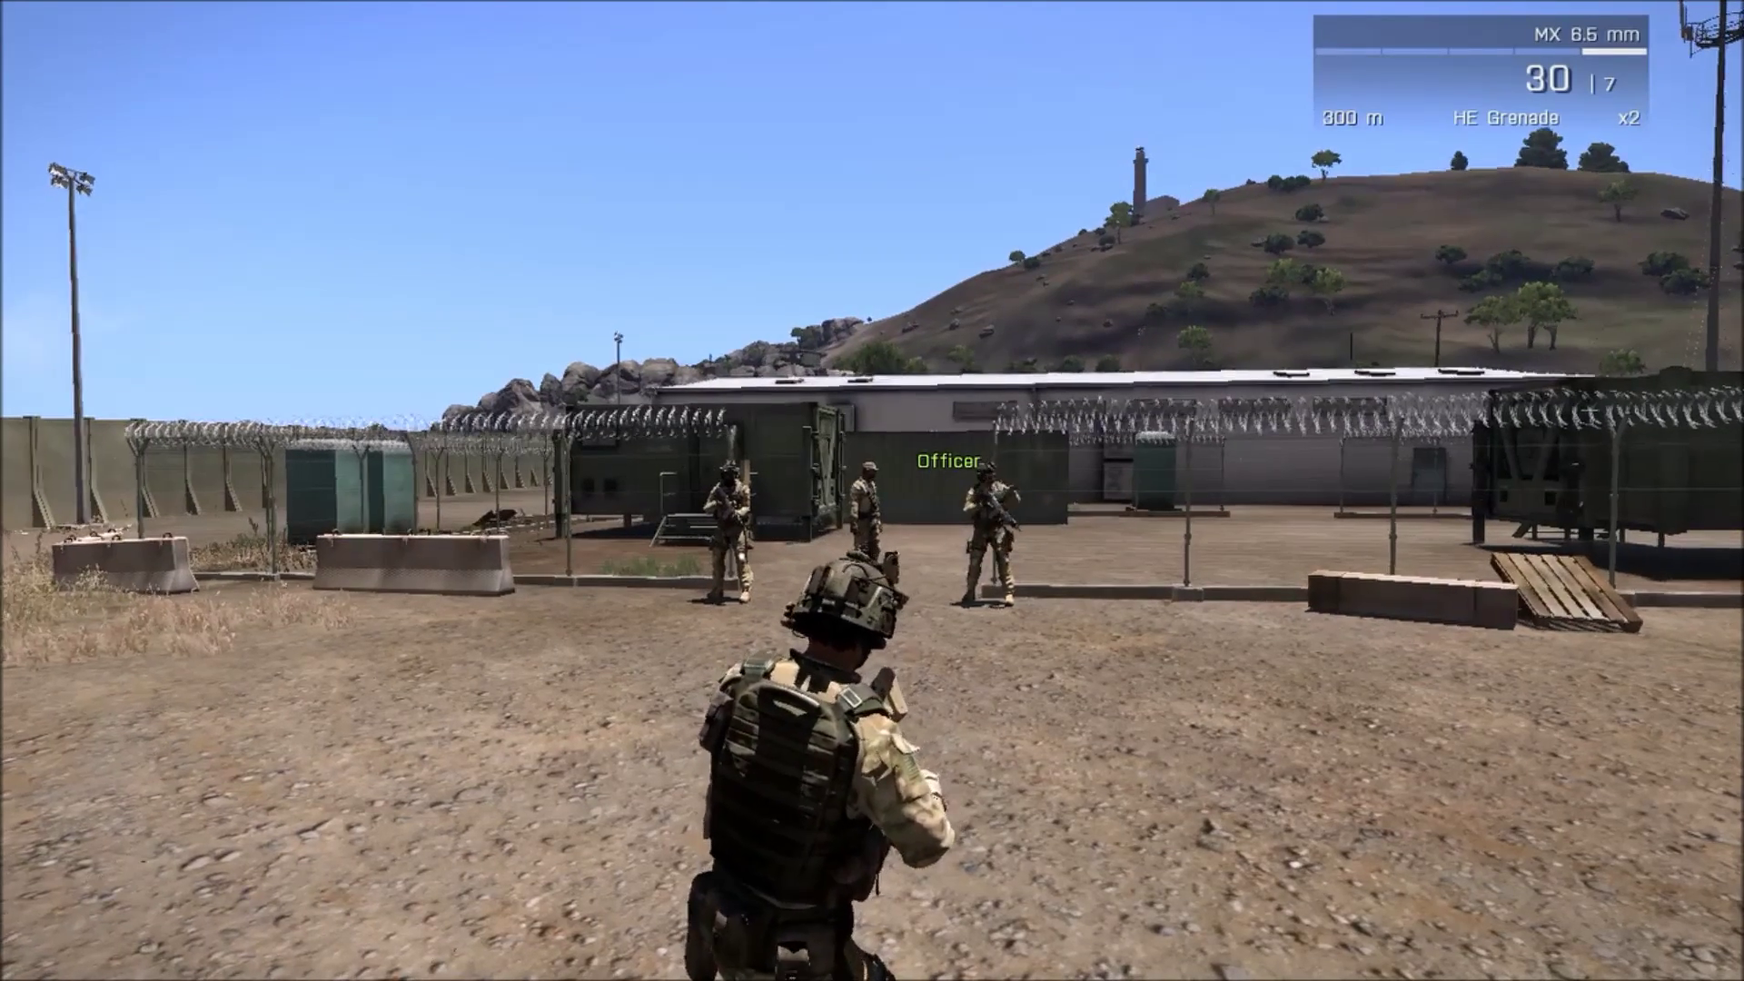
key(w)
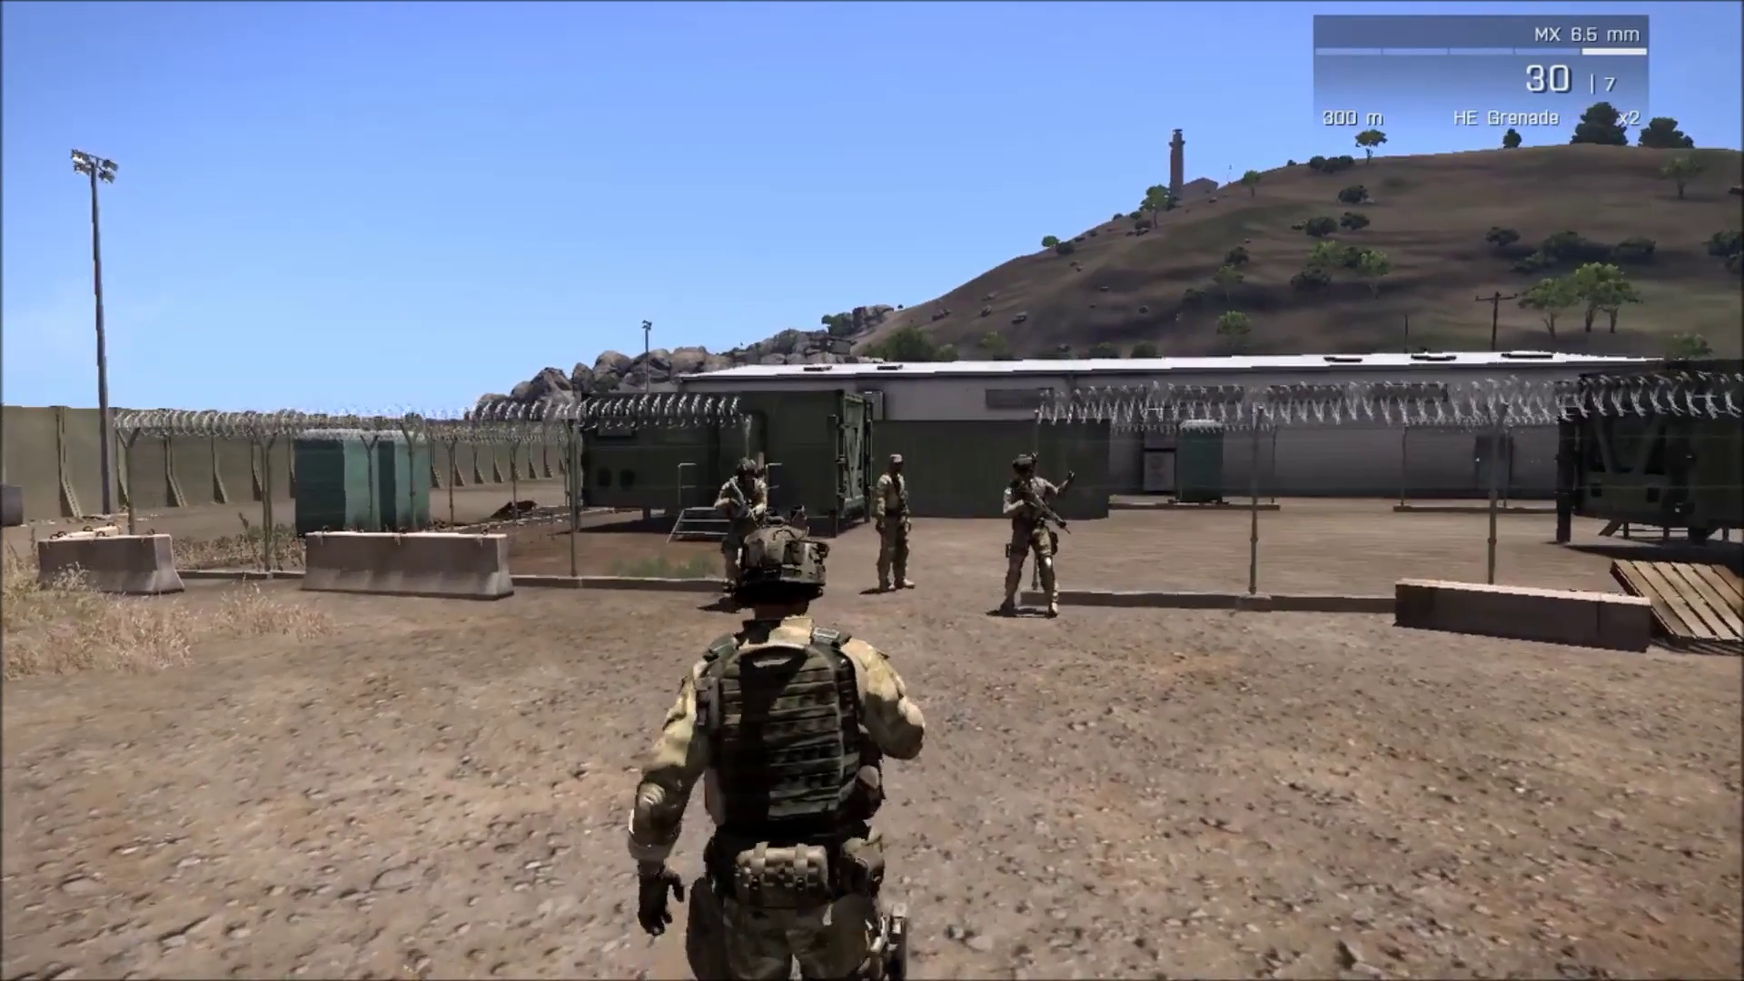
key(w)
key(w)
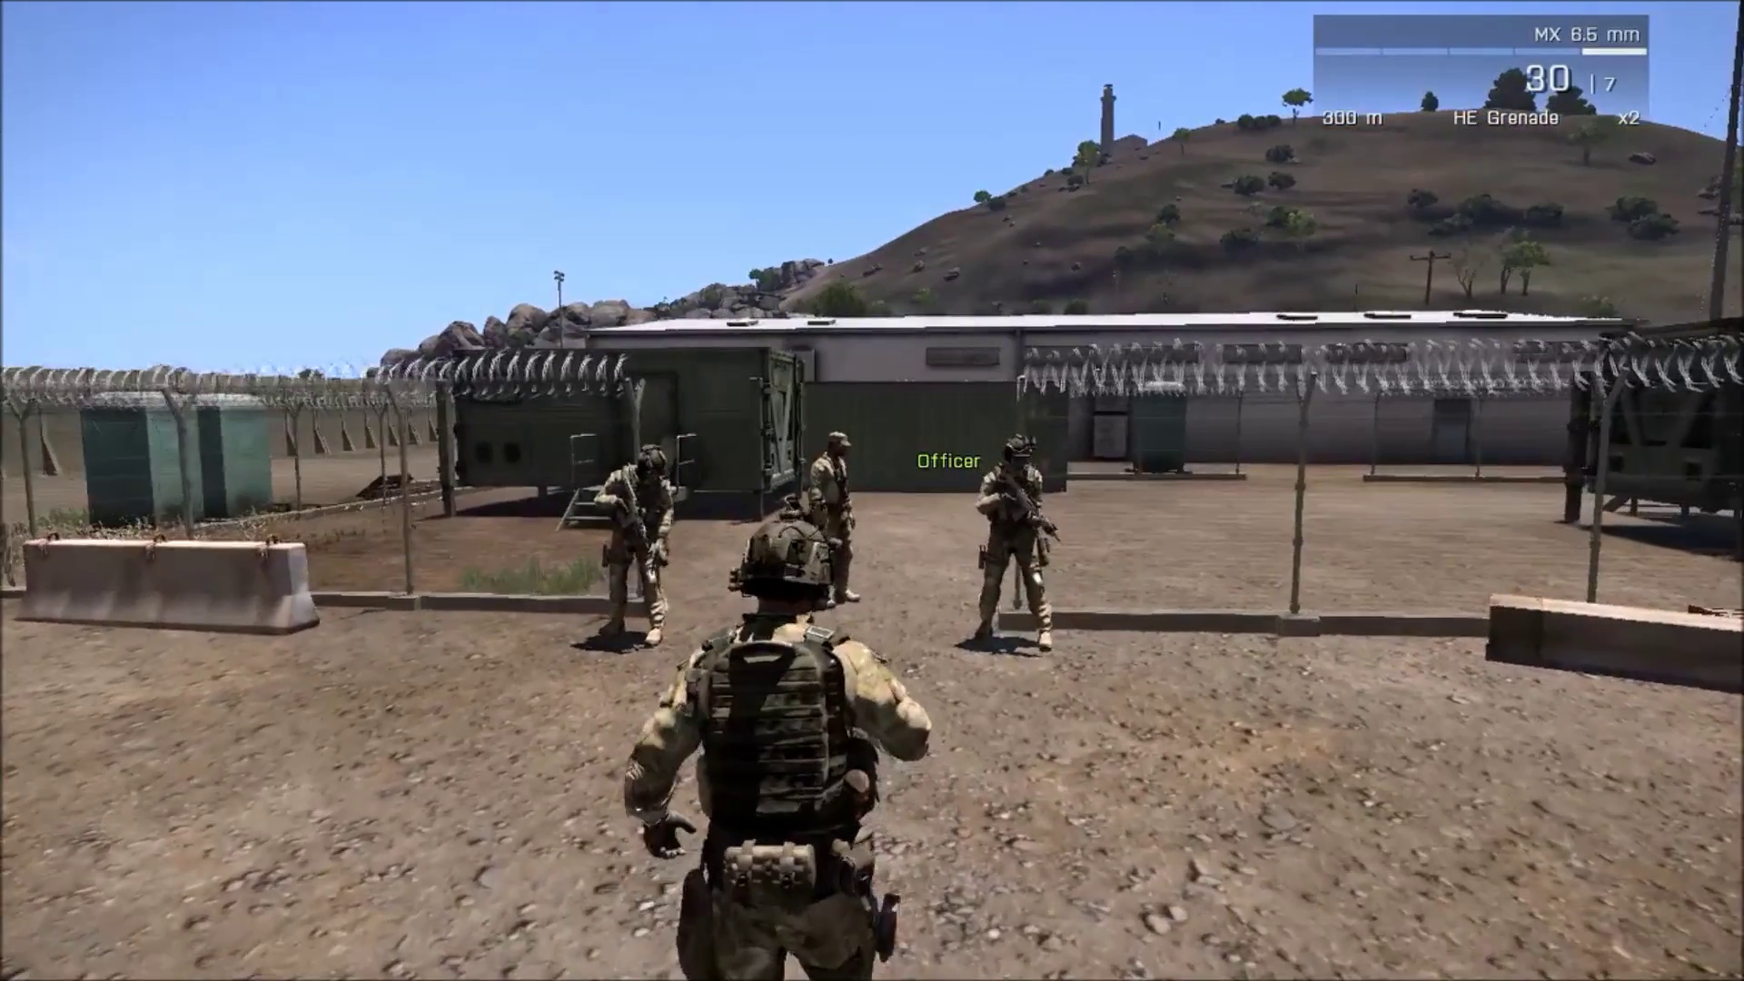
key(w)
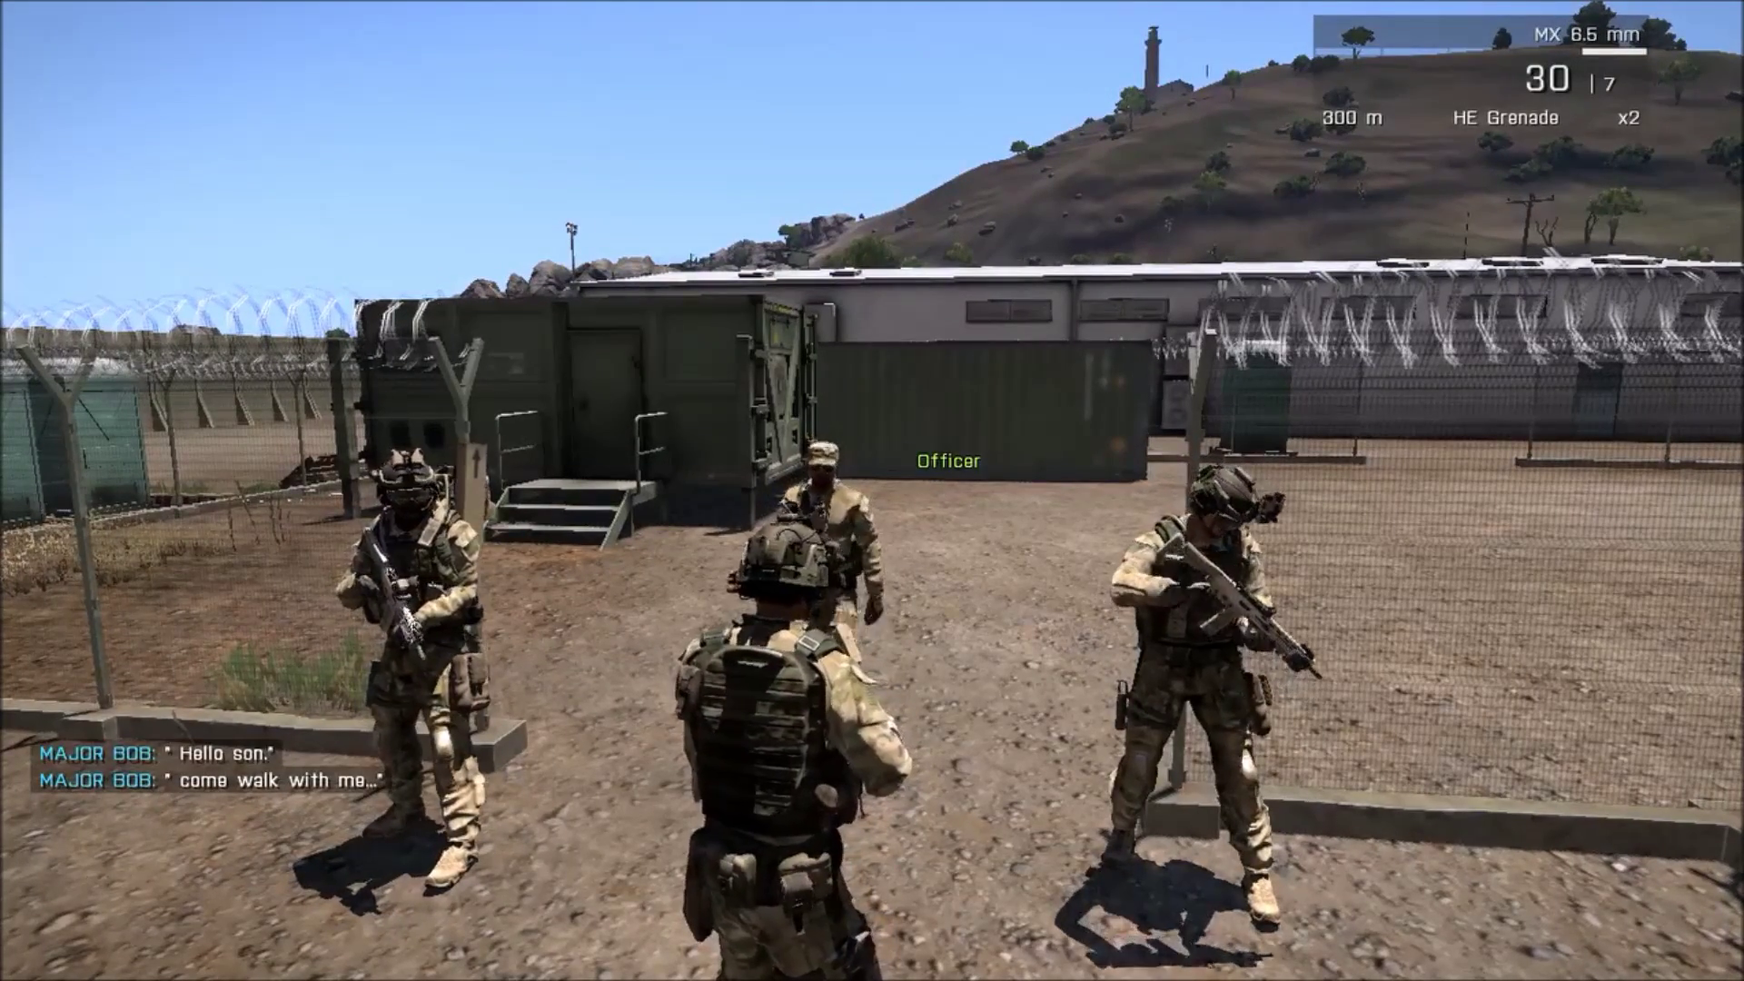
Step: Follow Major Bob past the concrete barriers to where he leaves the backpack
key(w)
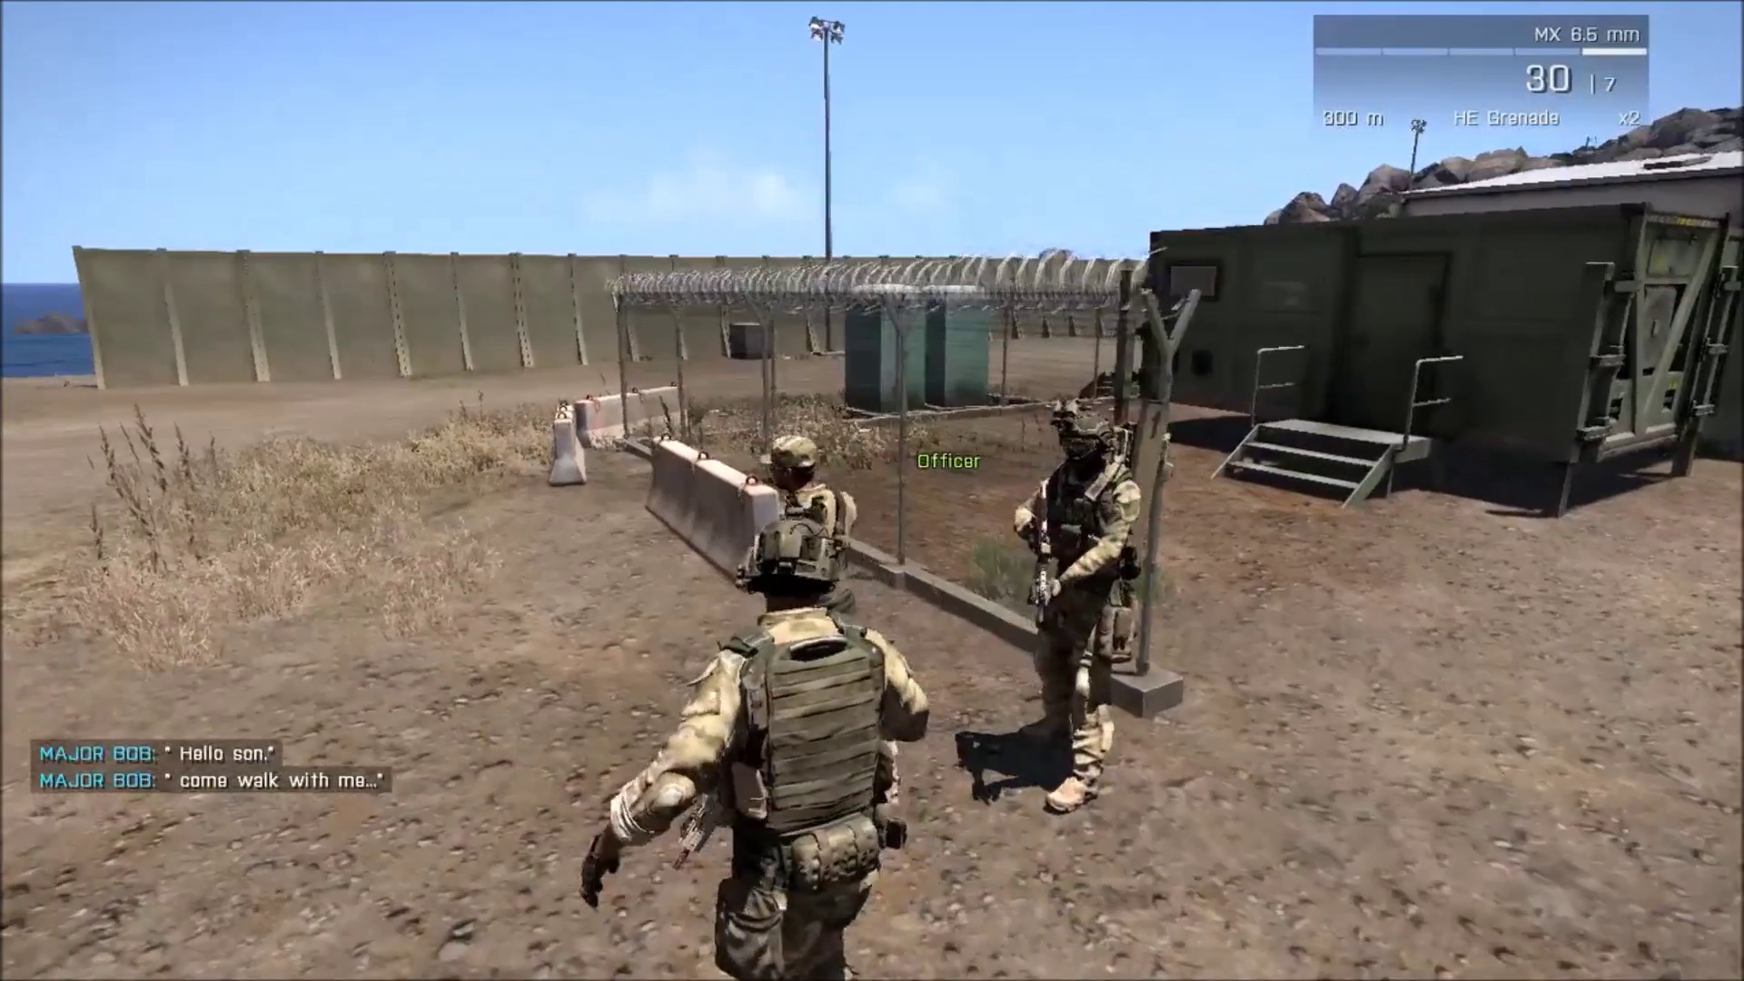
key(w)
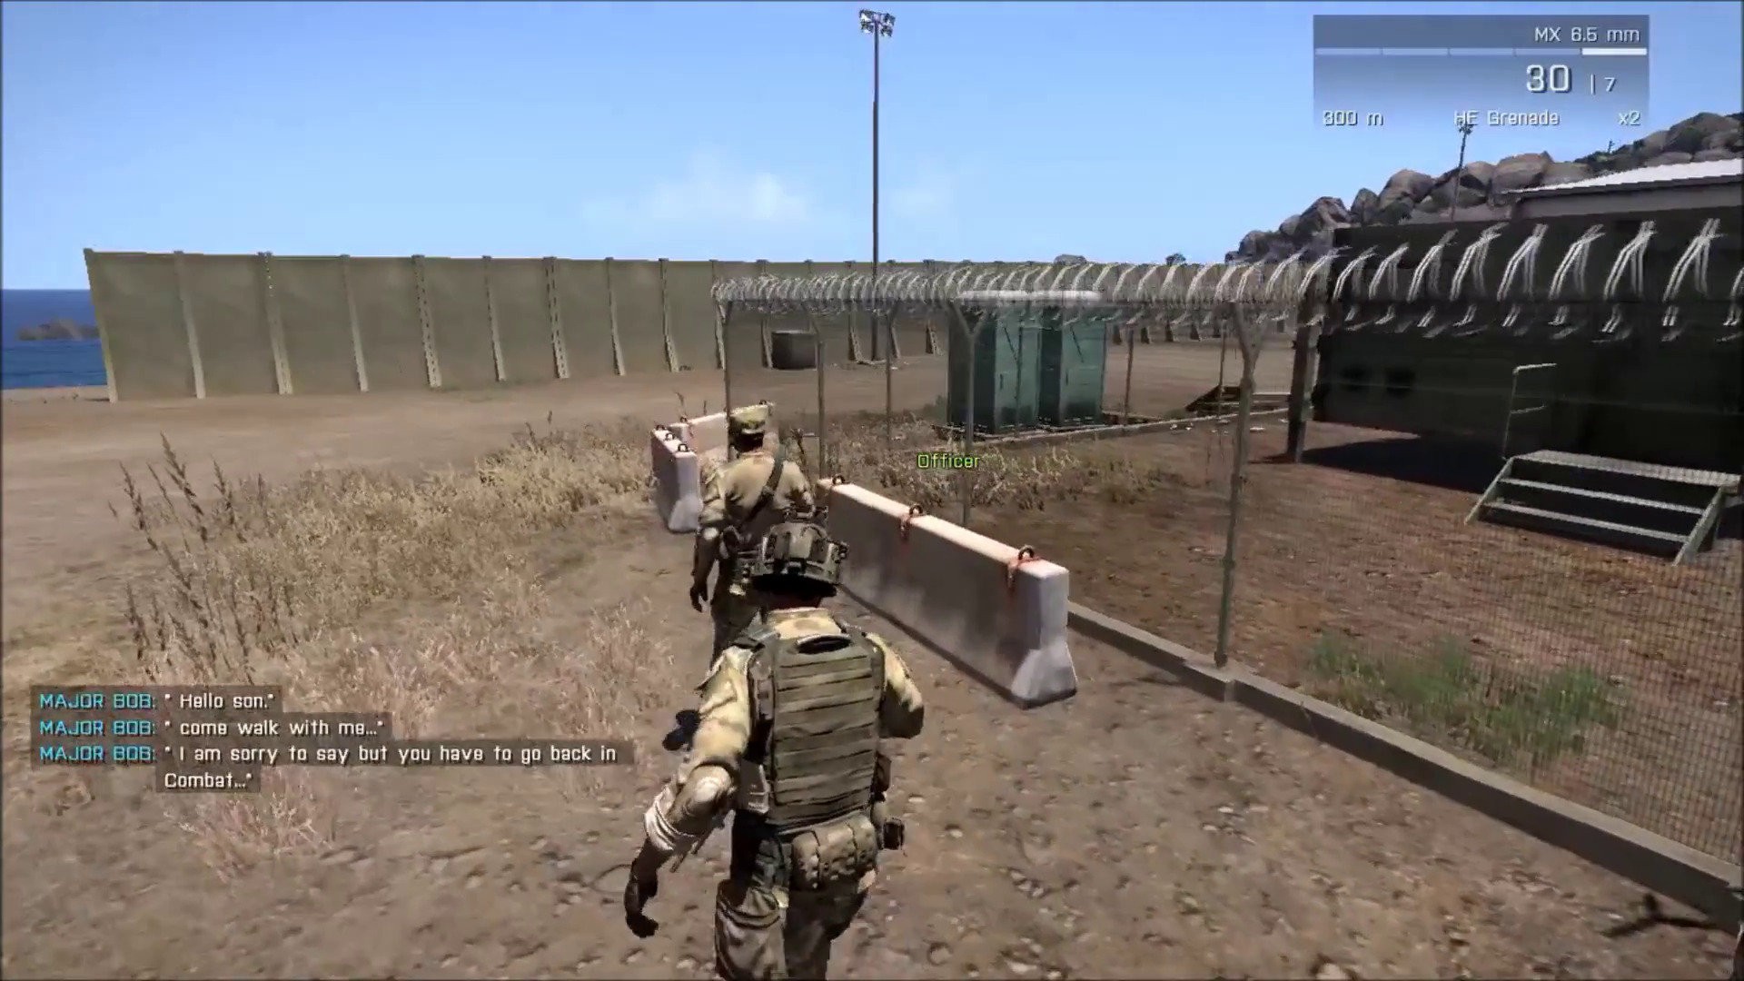
key(w)
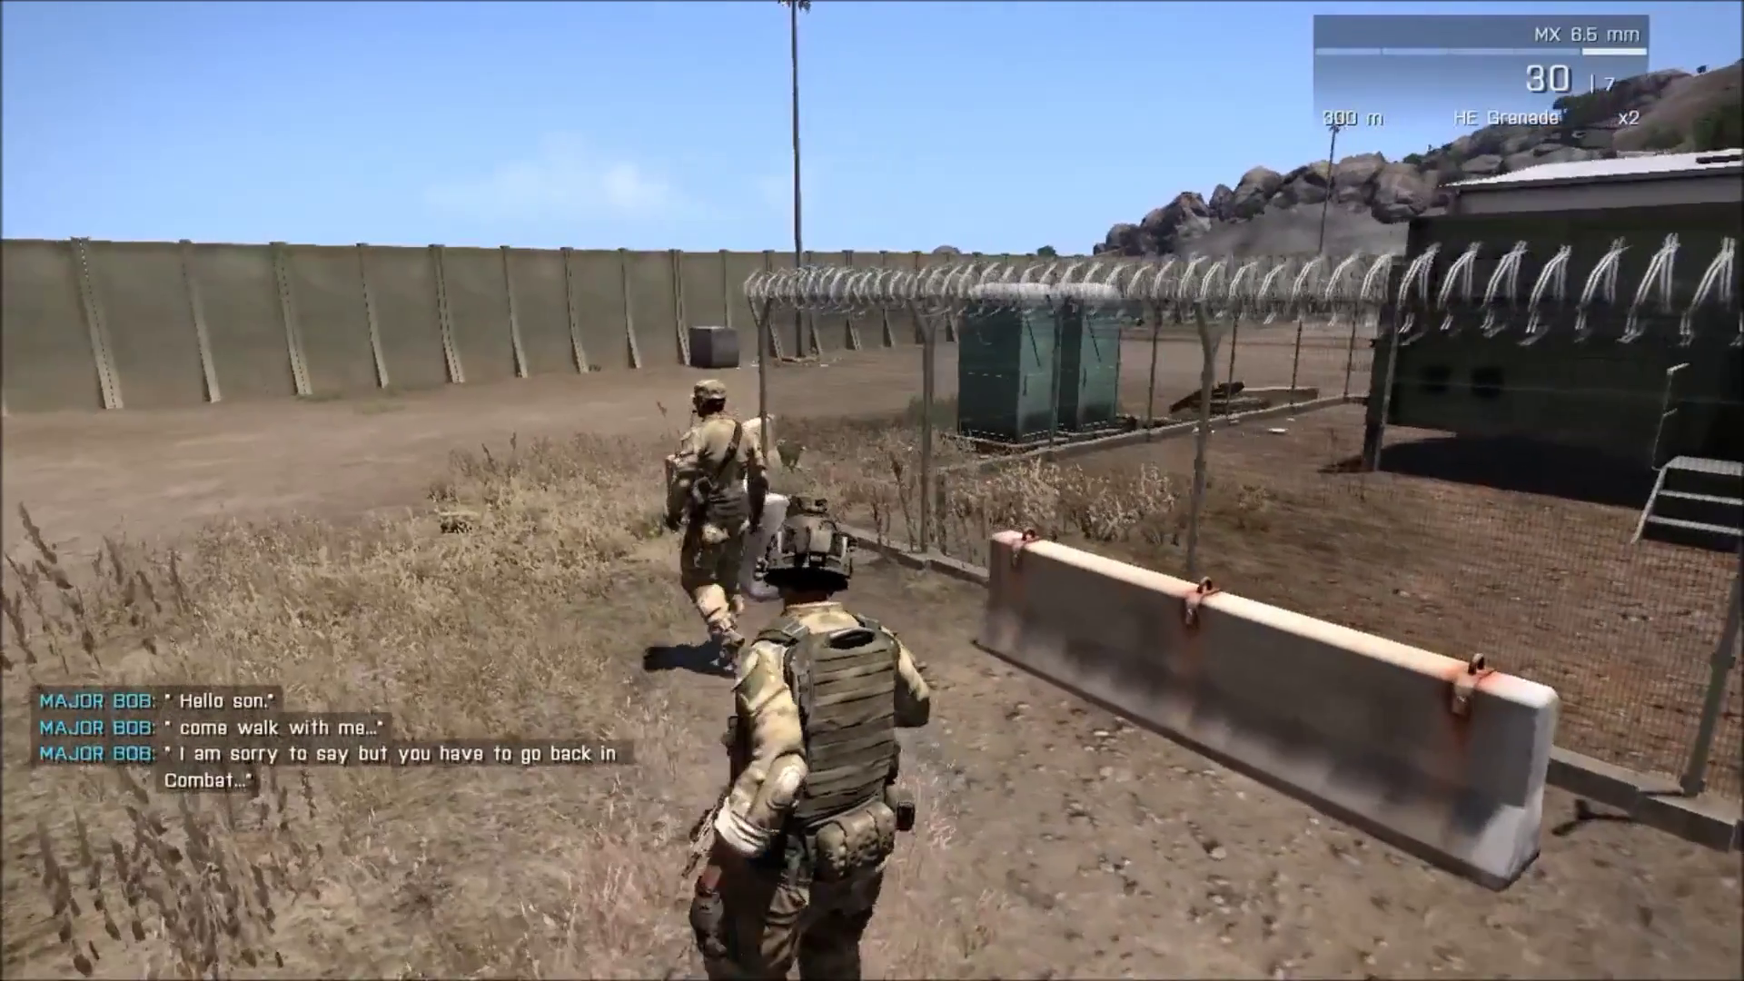
key(w)
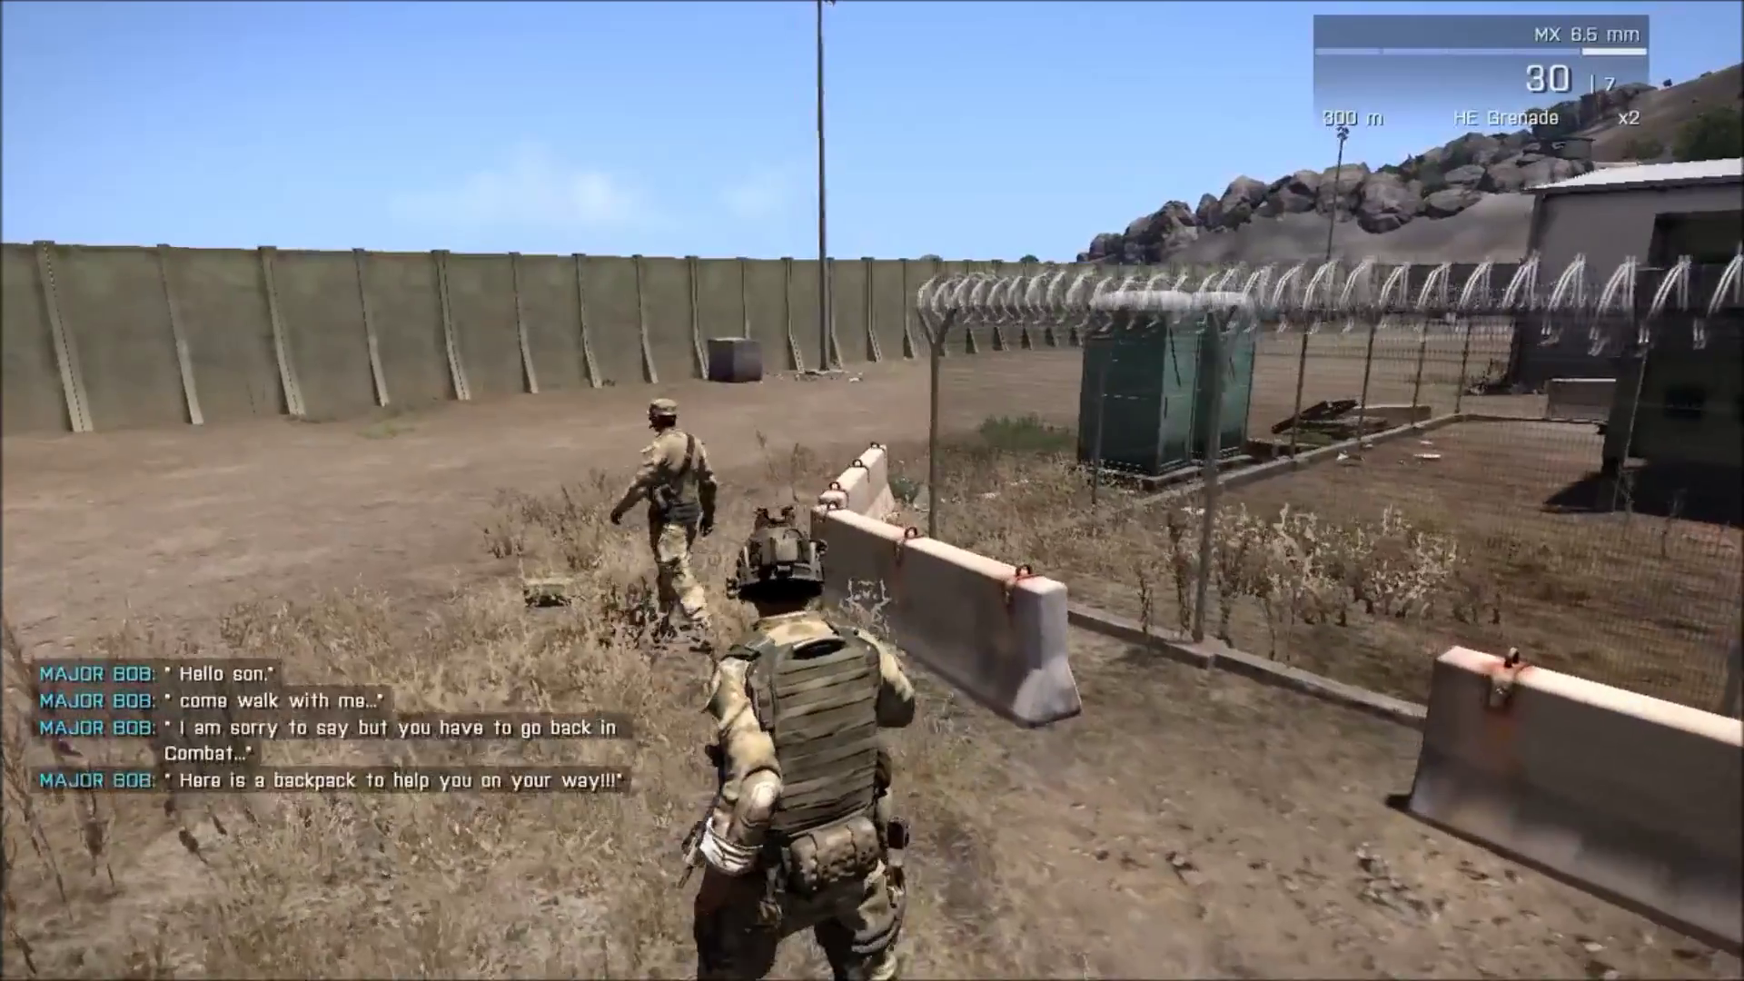
key(w)
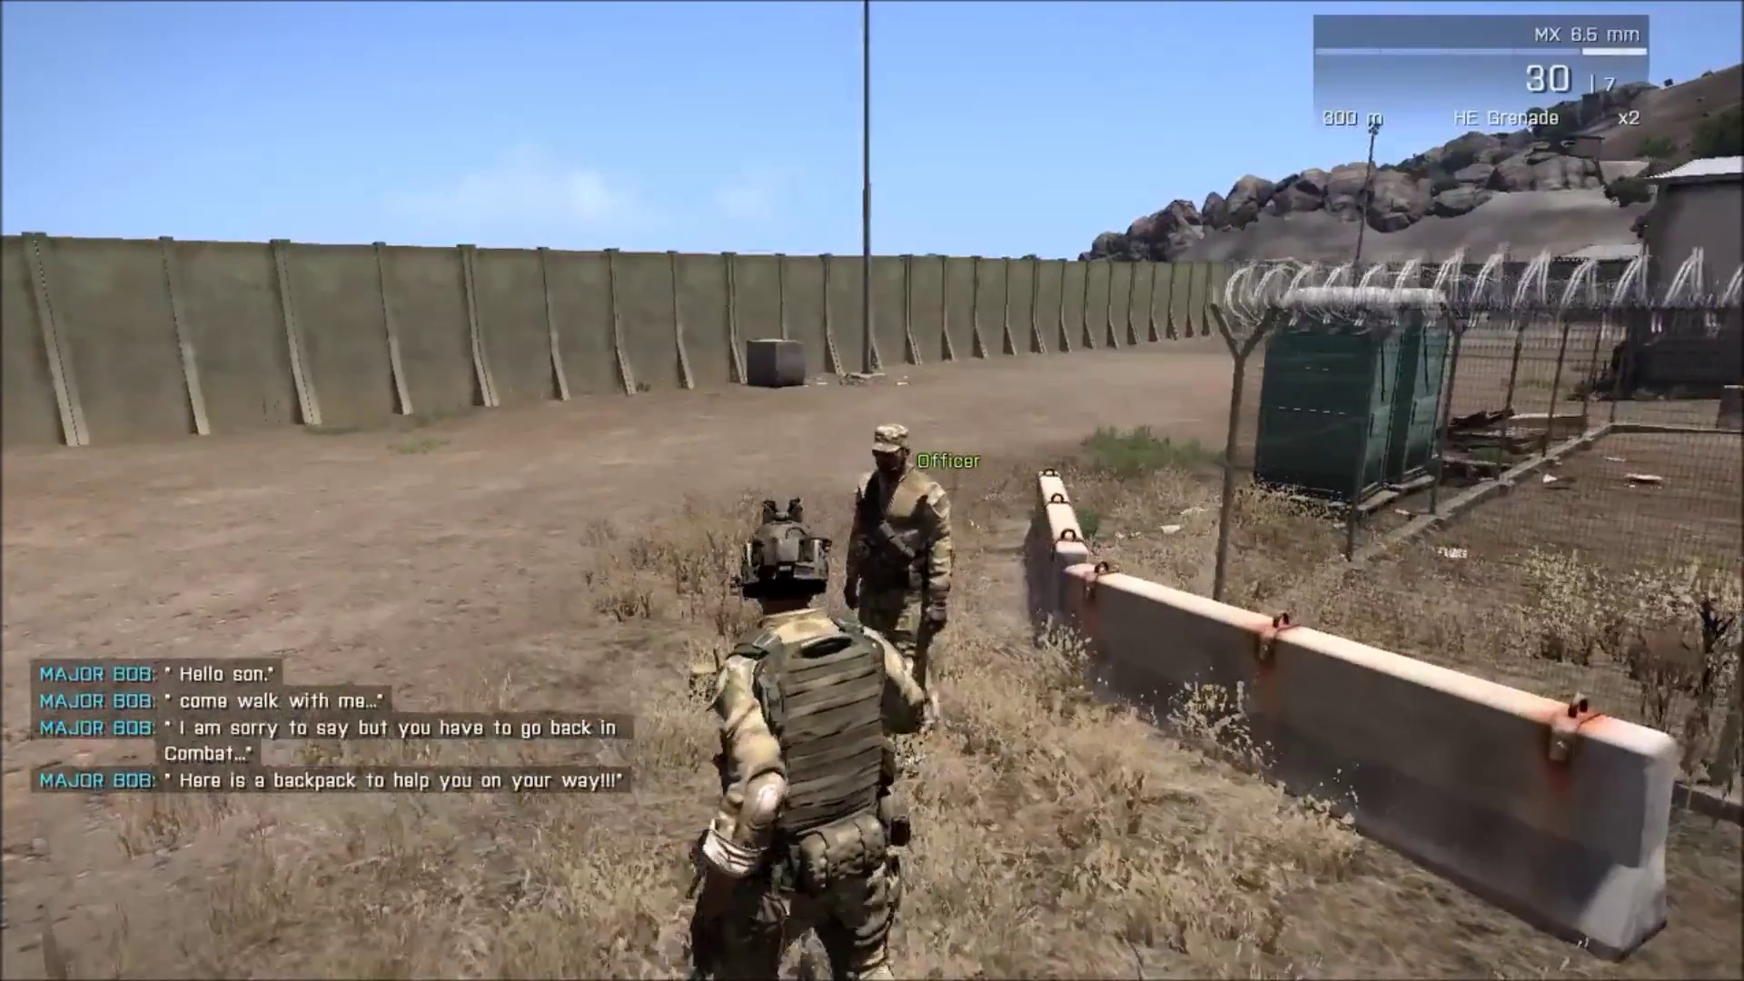
key(w)
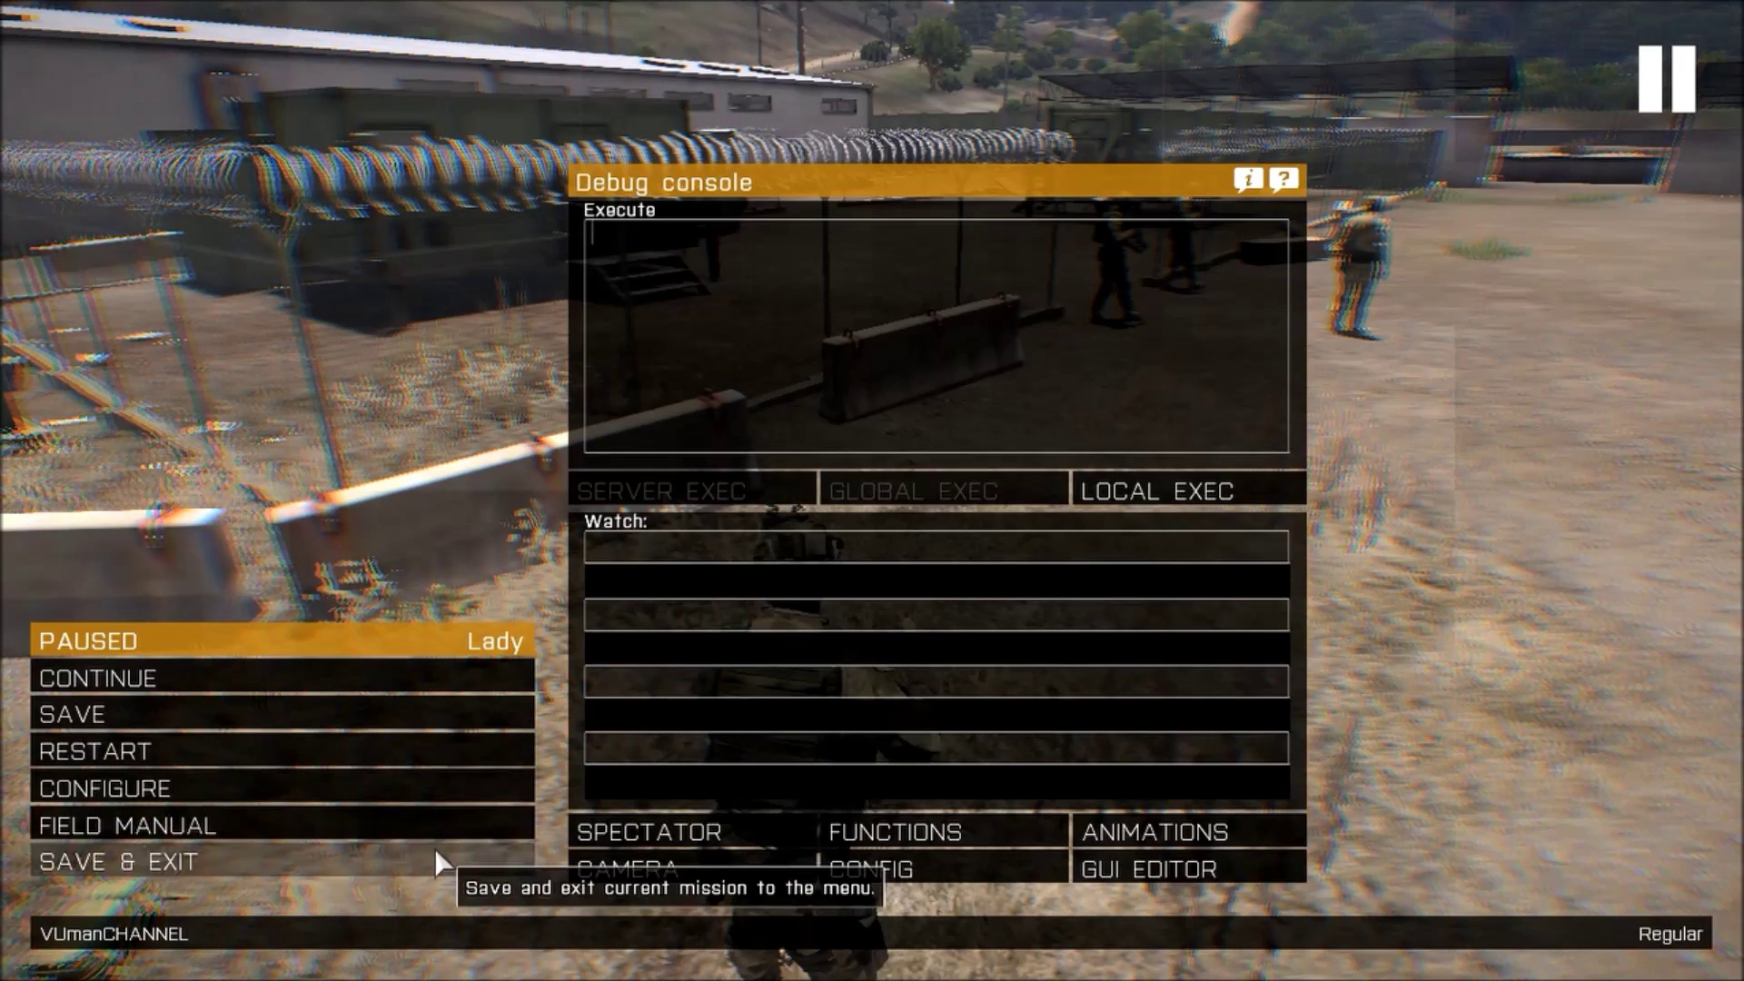
Step: Save and exit to the editor, centre the map, and open the seventh Move waypoint
click(435, 848)
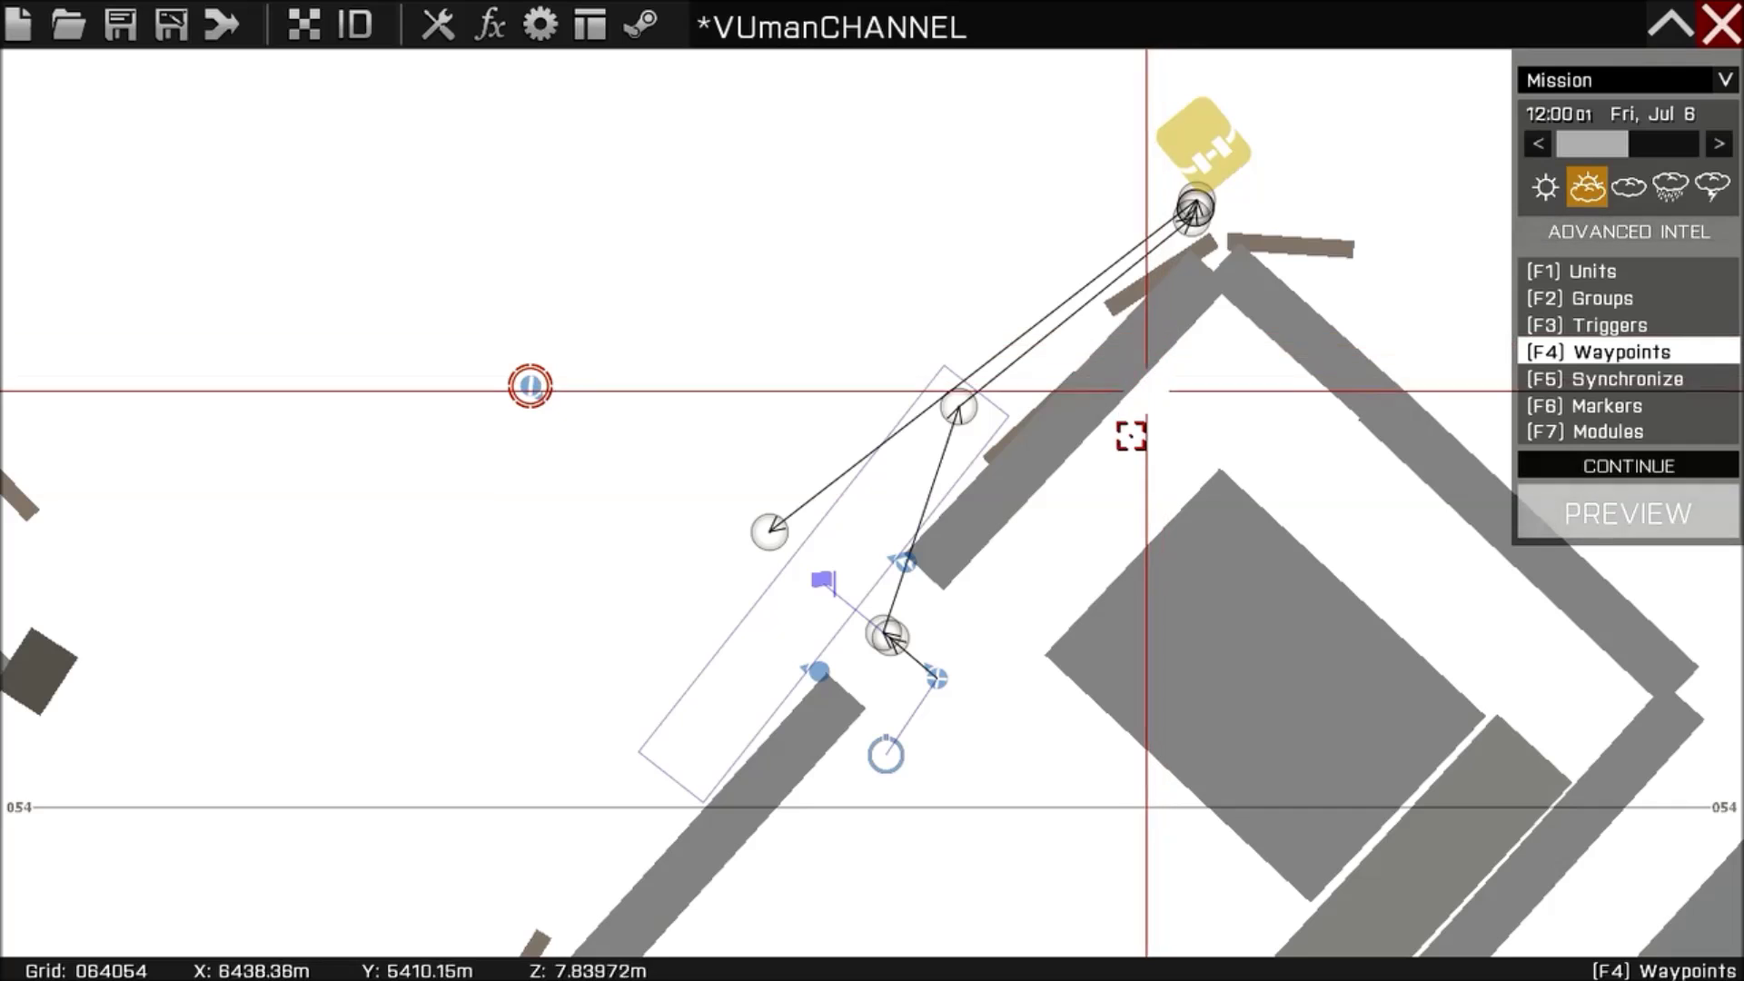
right_drag(1152, 395, 1264, 279)
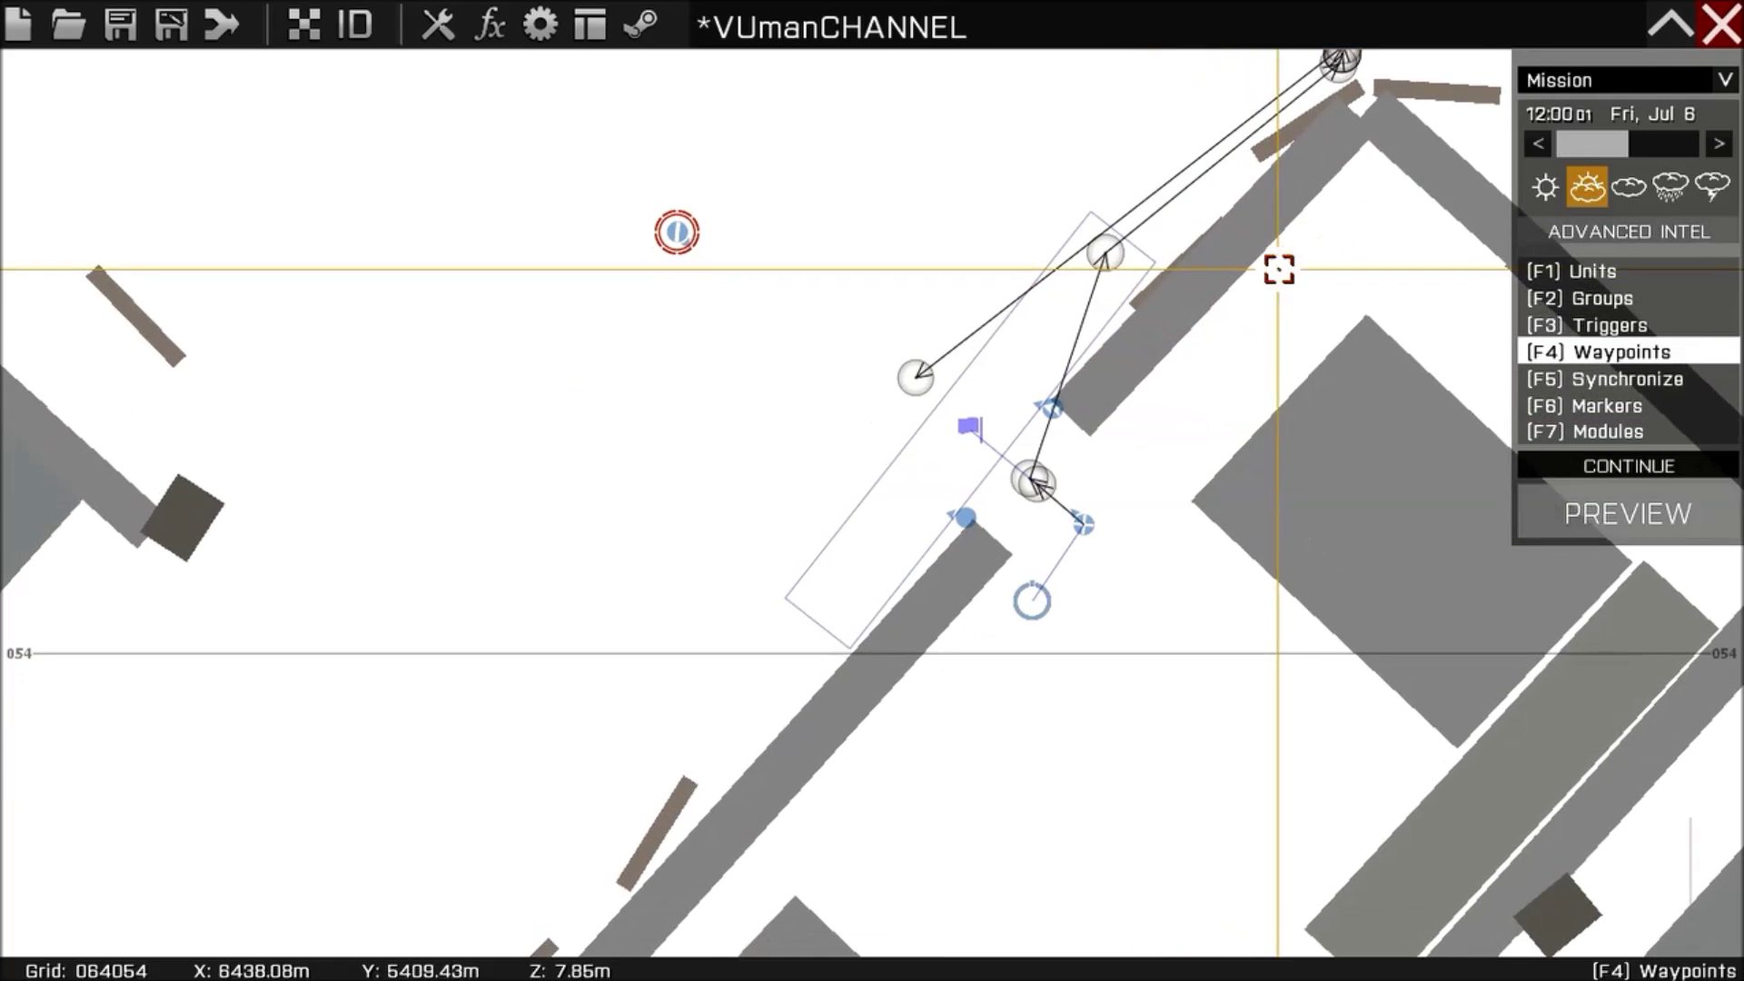
scroll(1266, 286, up, 1)
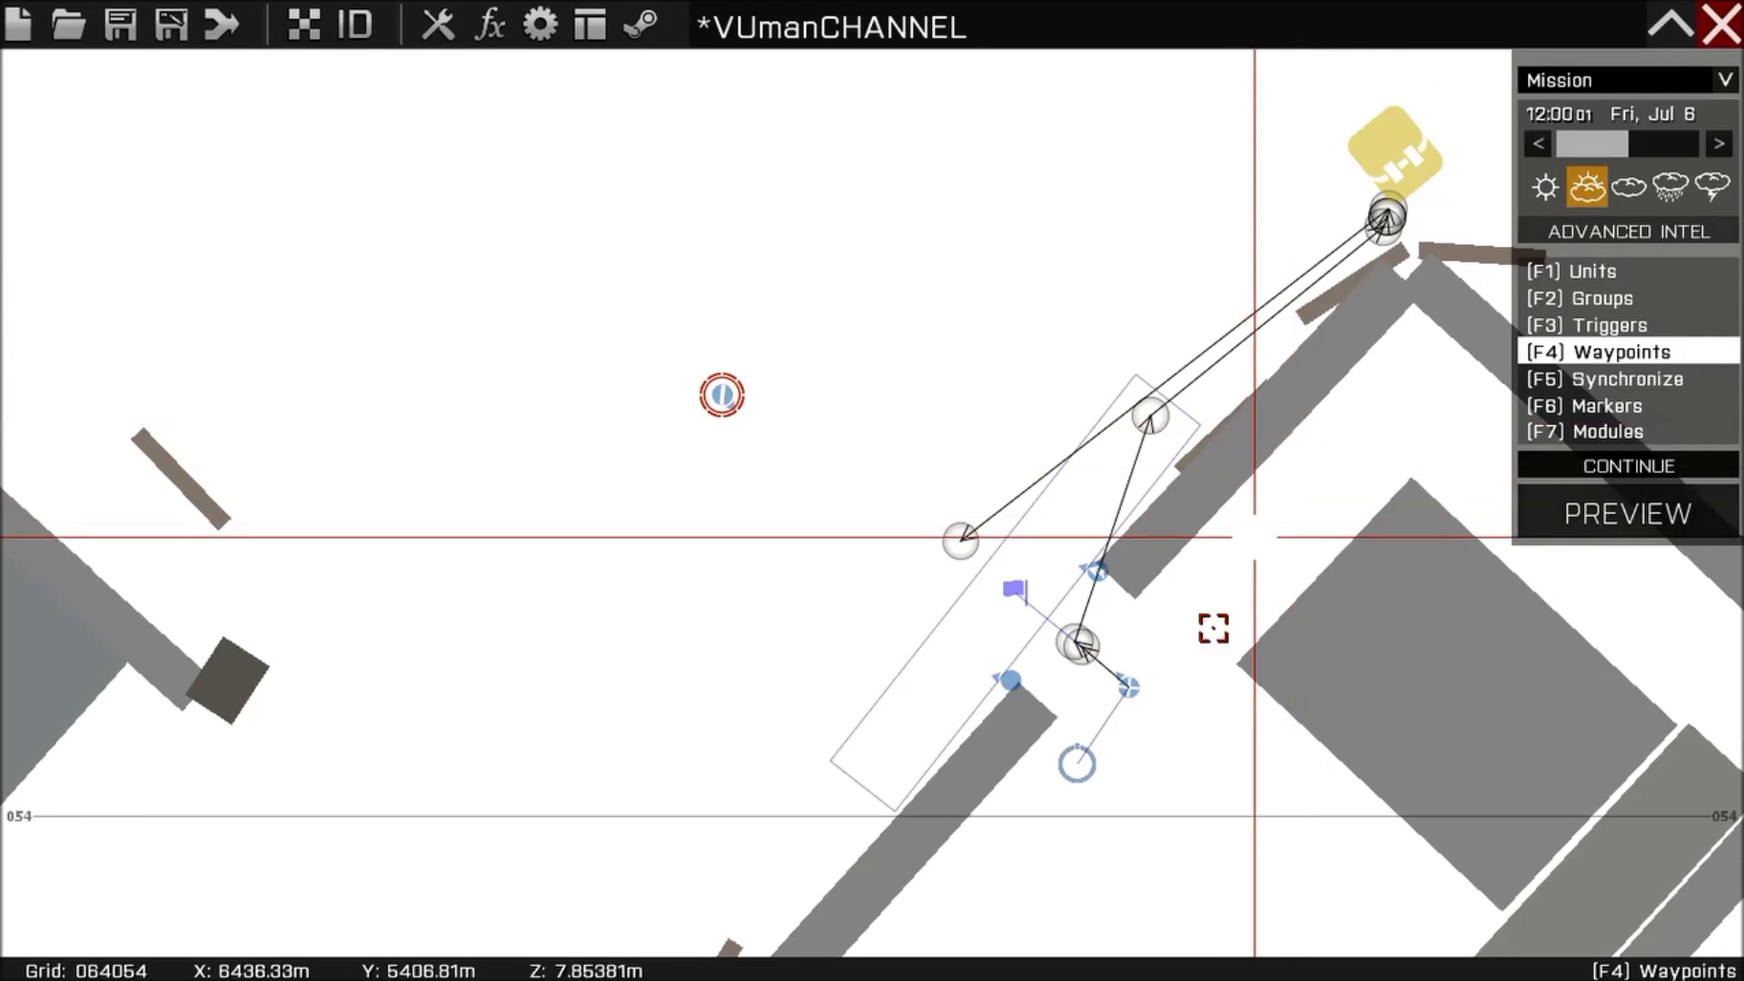
scroll(1199, 640, up, 2)
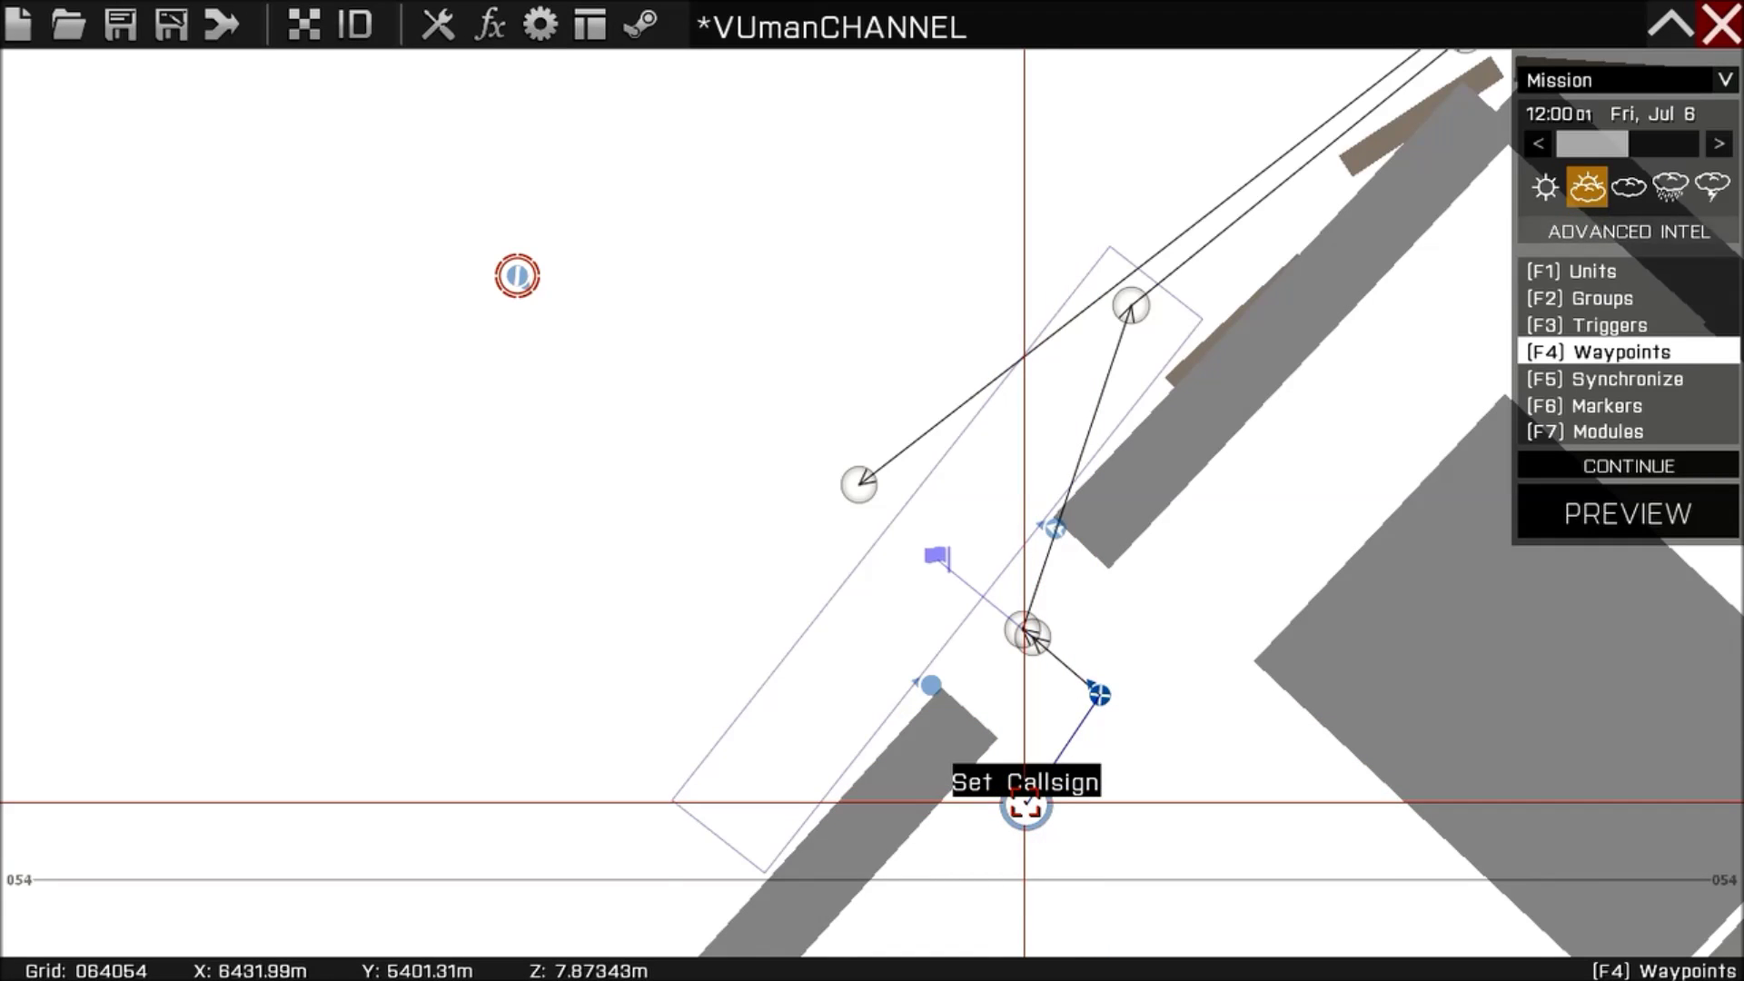
double_click(1024, 810)
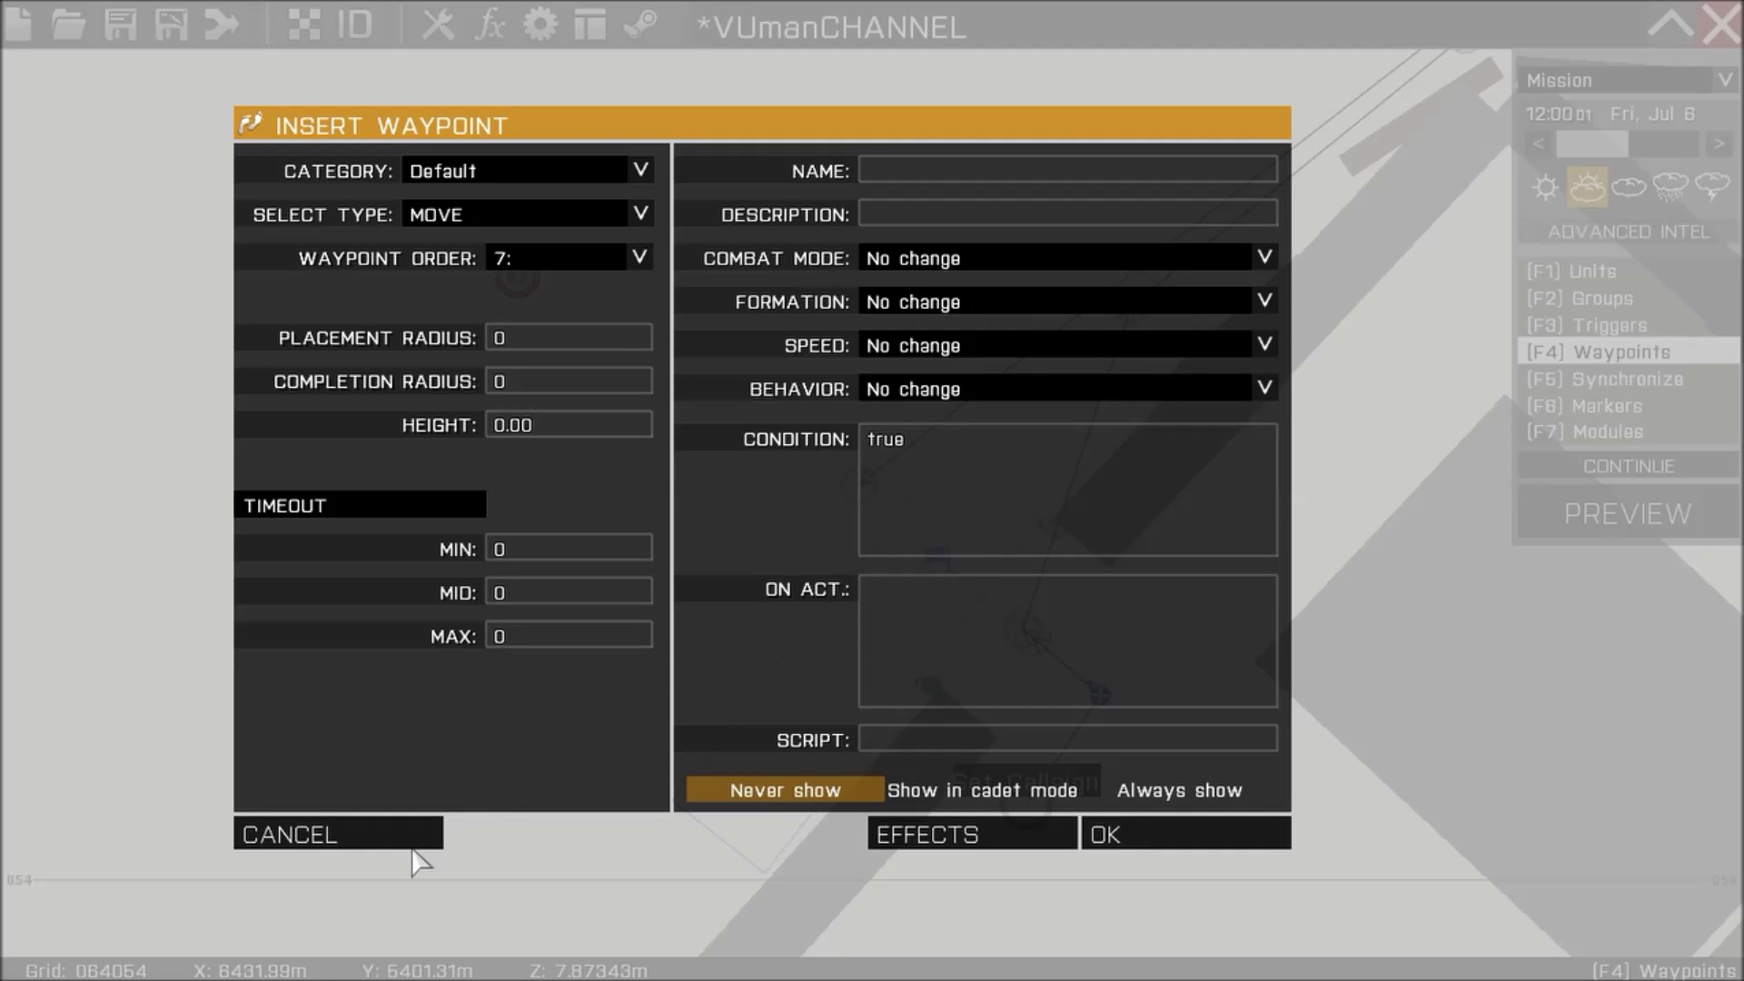
Step: Cancel the waypoint form and confirm the Set Callsign module's custom callsign MAJOR BOB
click(341, 834)
click(1581, 271)
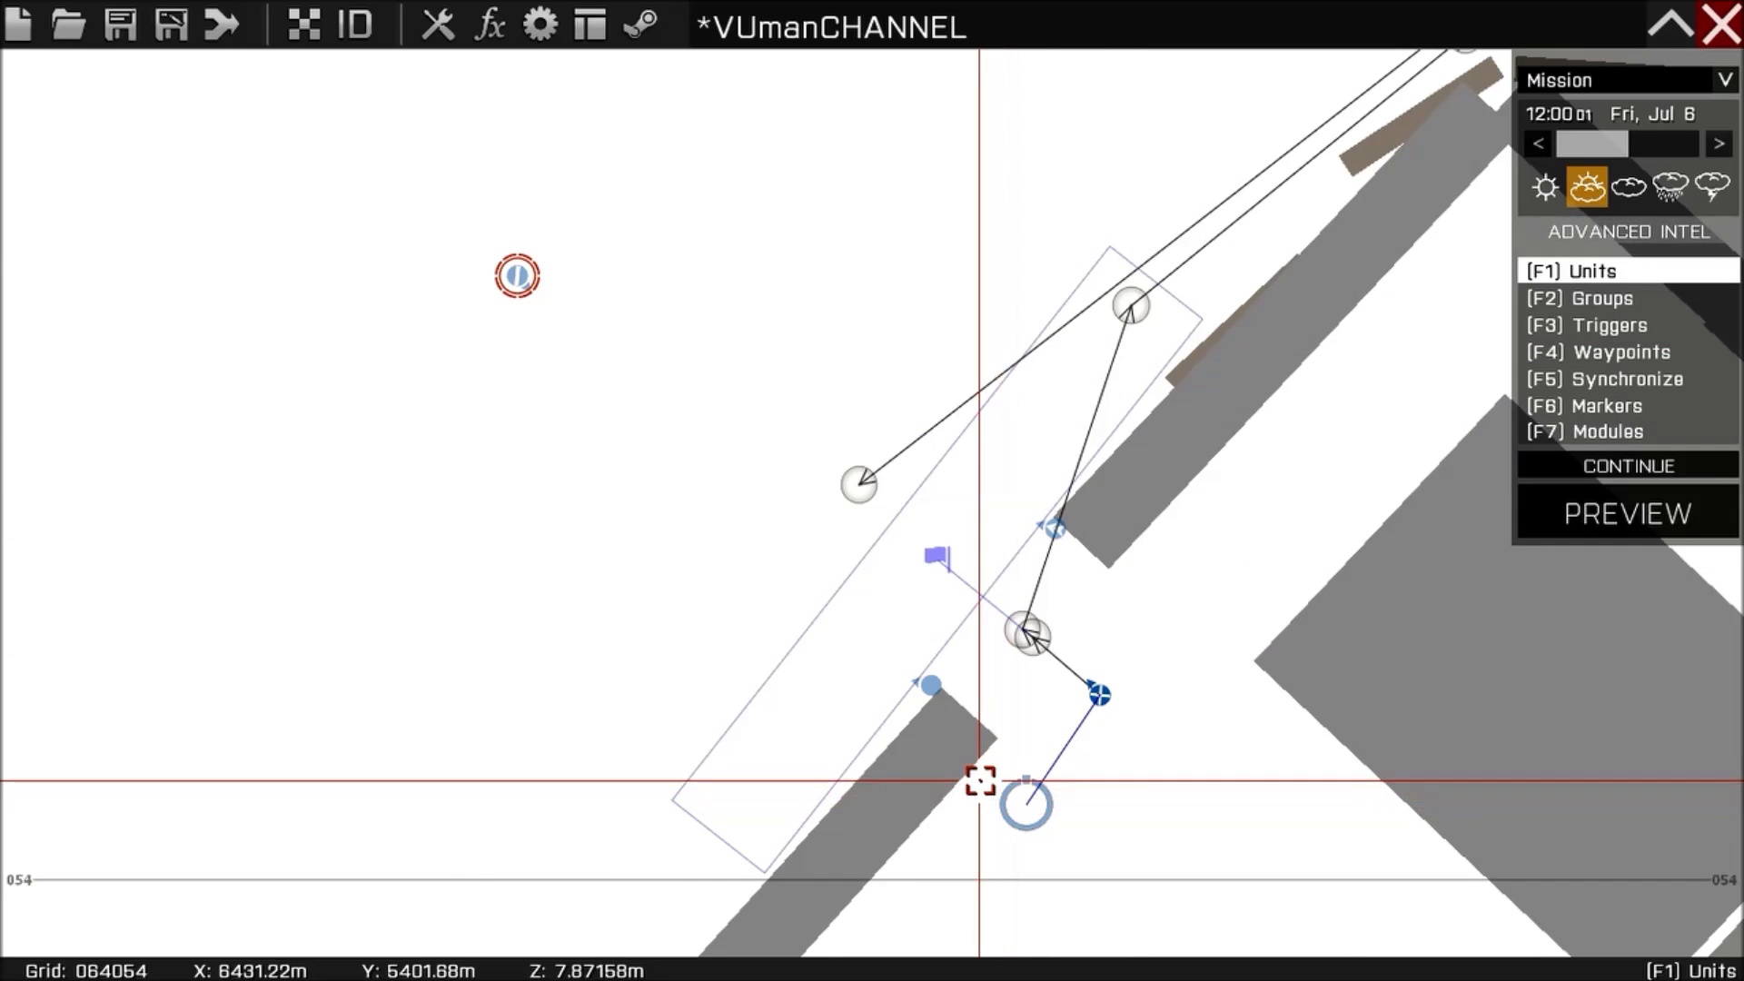
double_click(1026, 806)
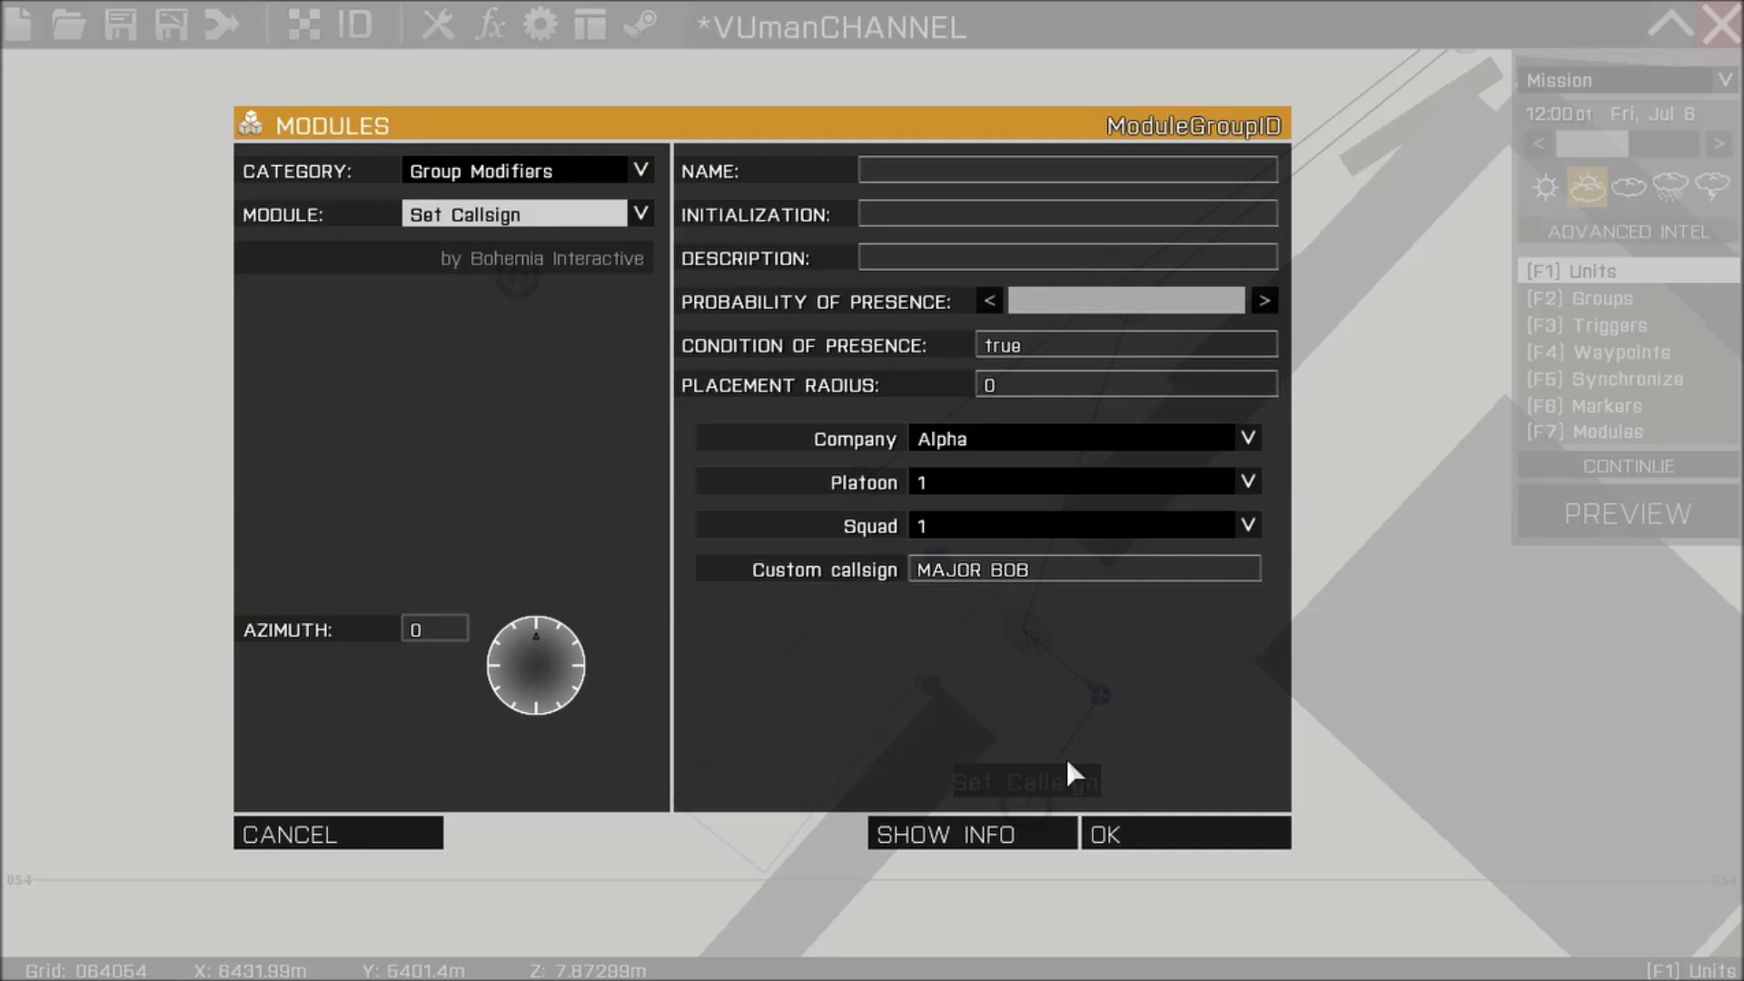
click(1120, 835)
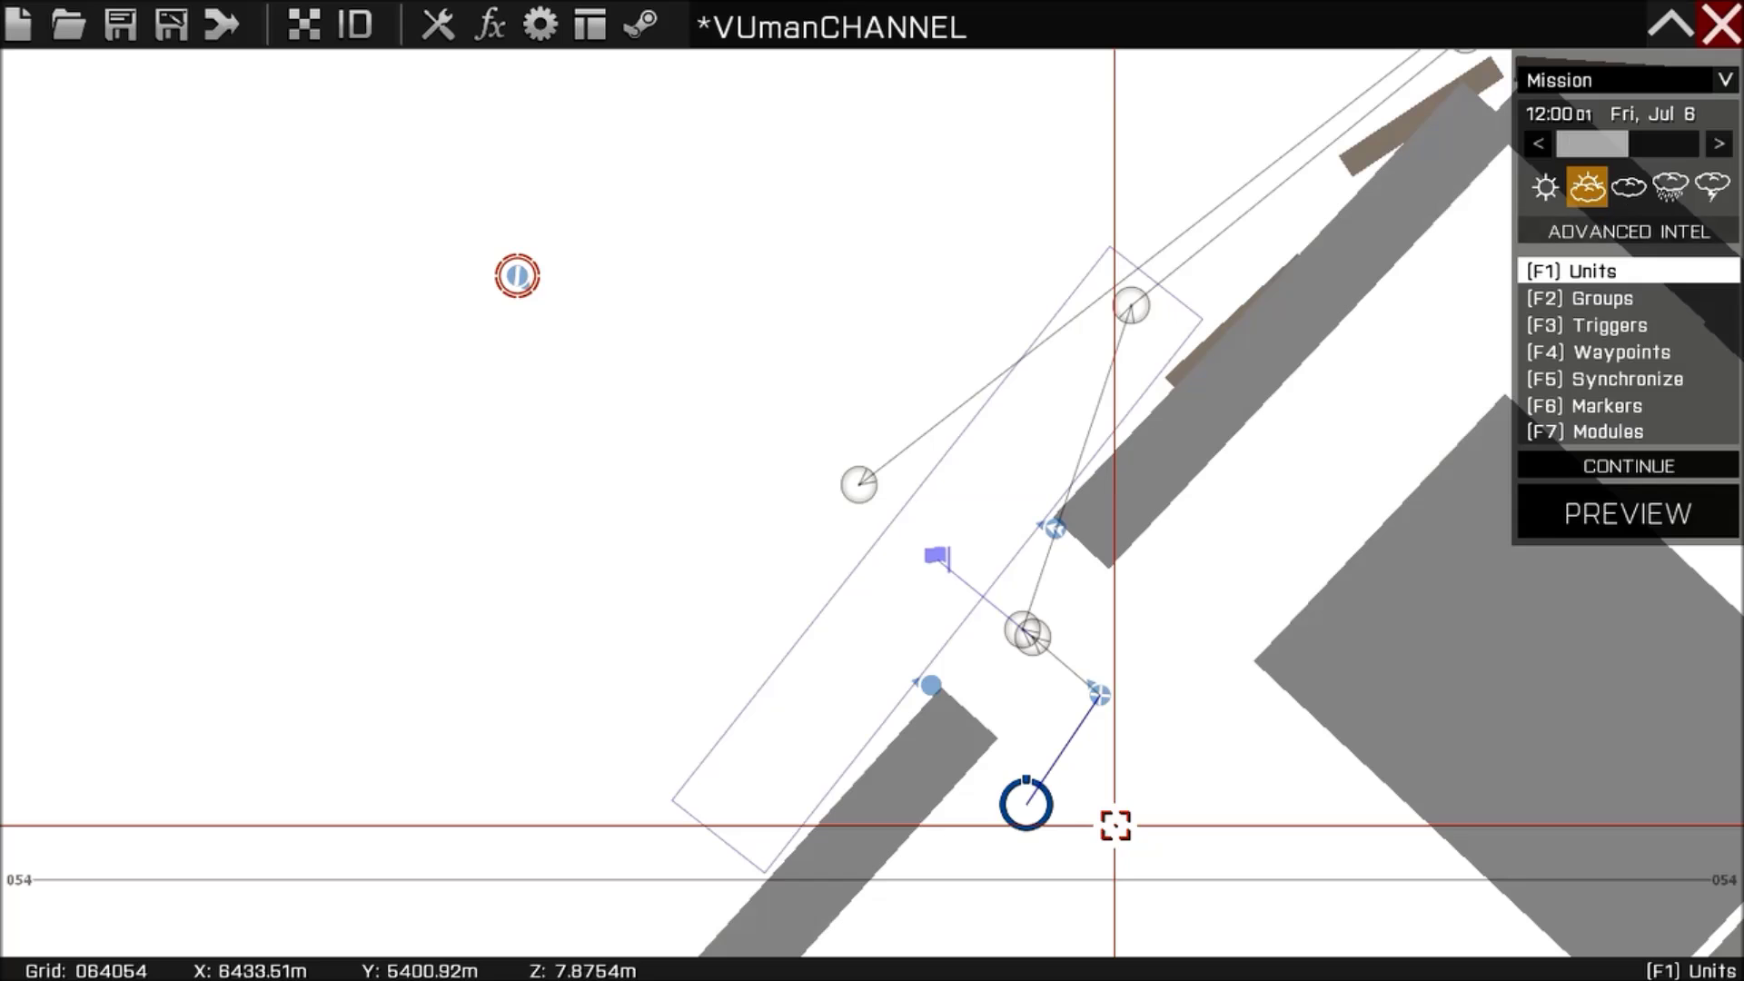
scroll(1025, 808, up, 2)
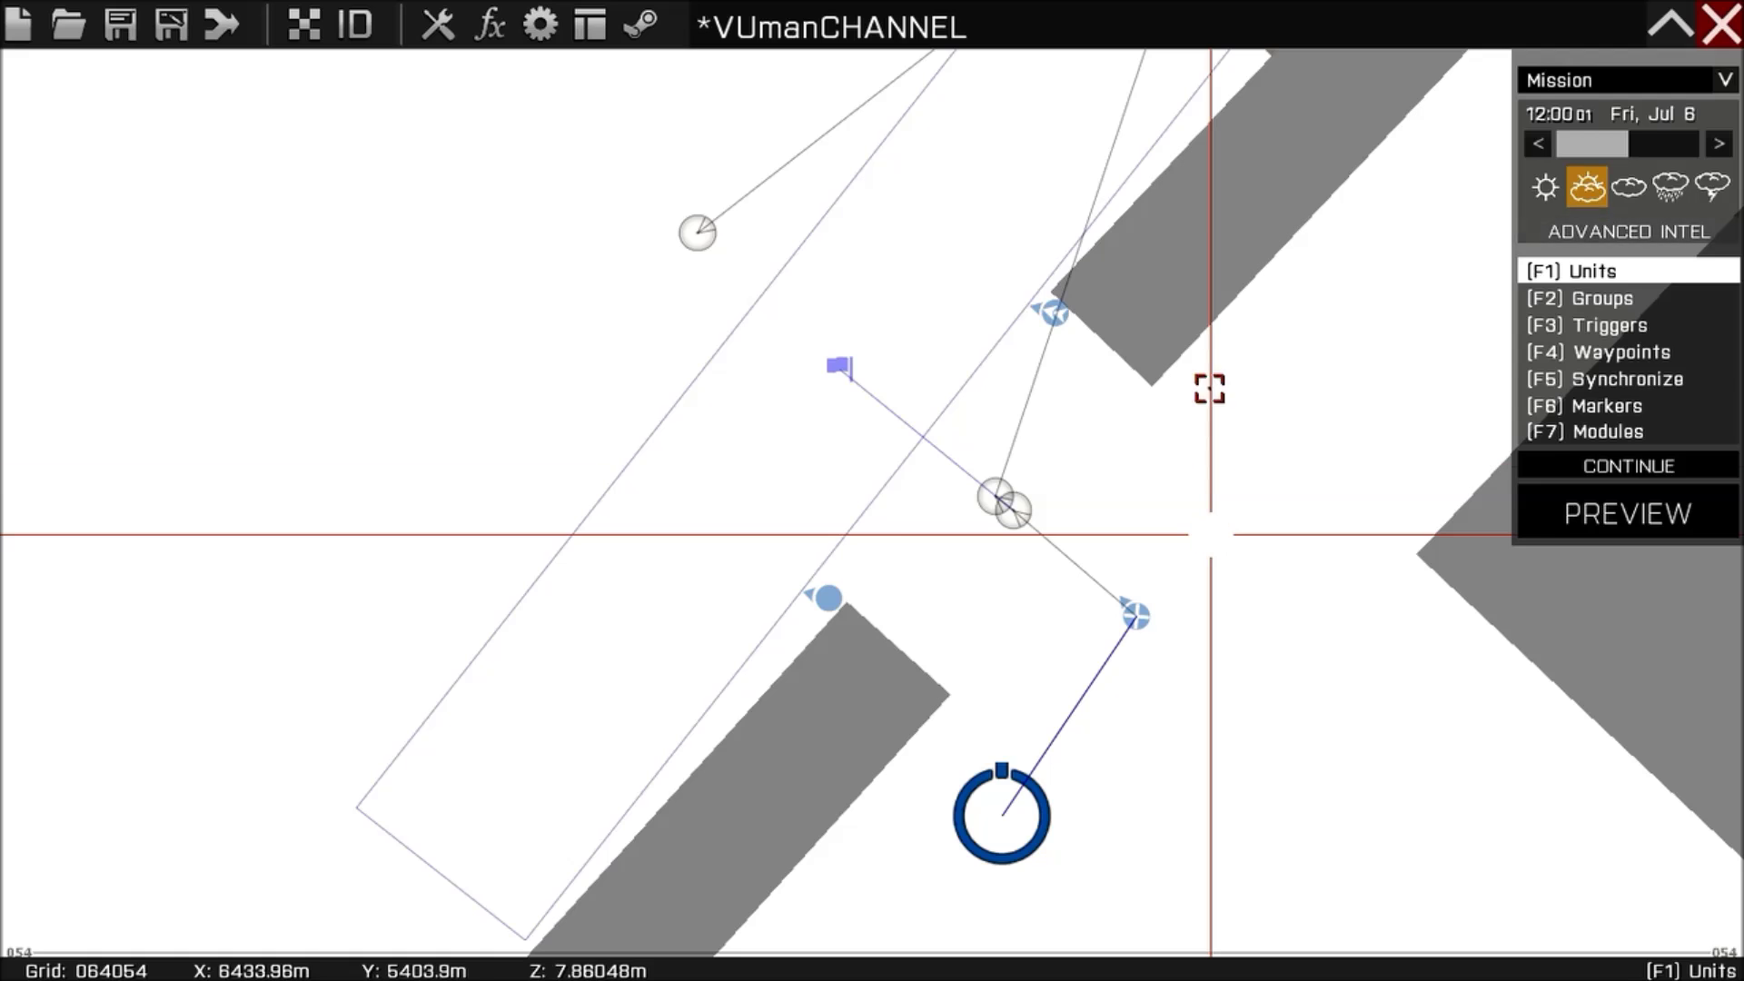
scroll(1209, 389, down, 3)
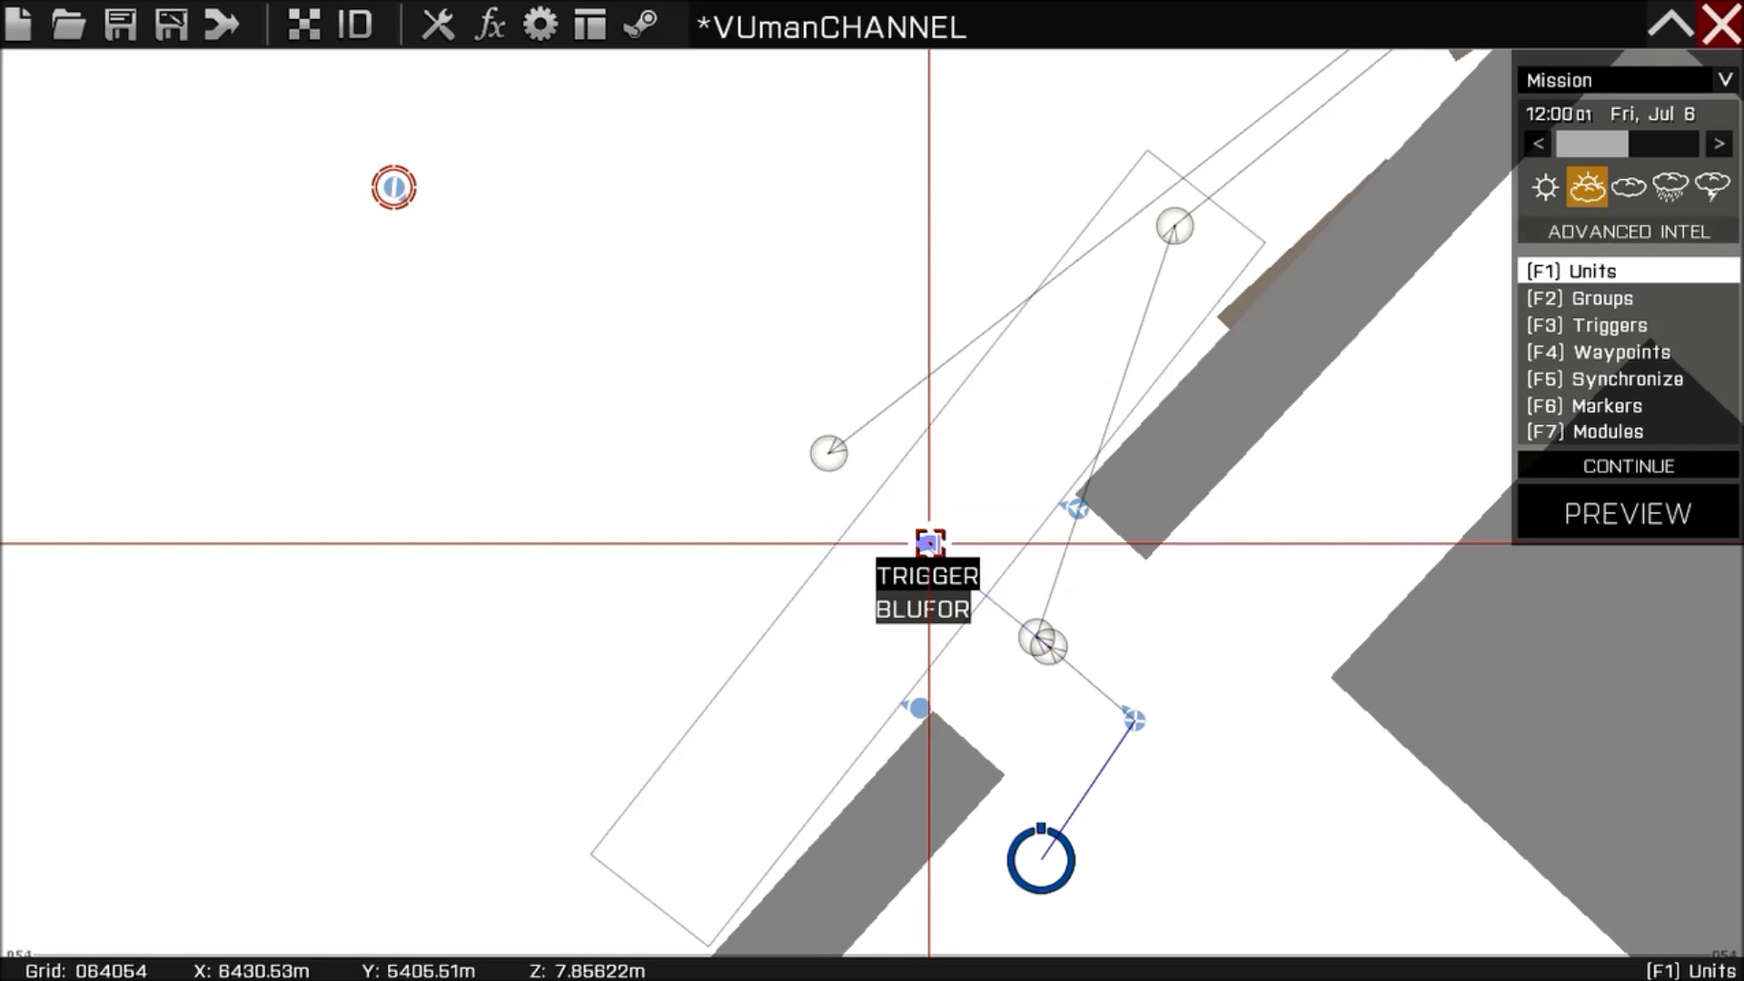
click(929, 543)
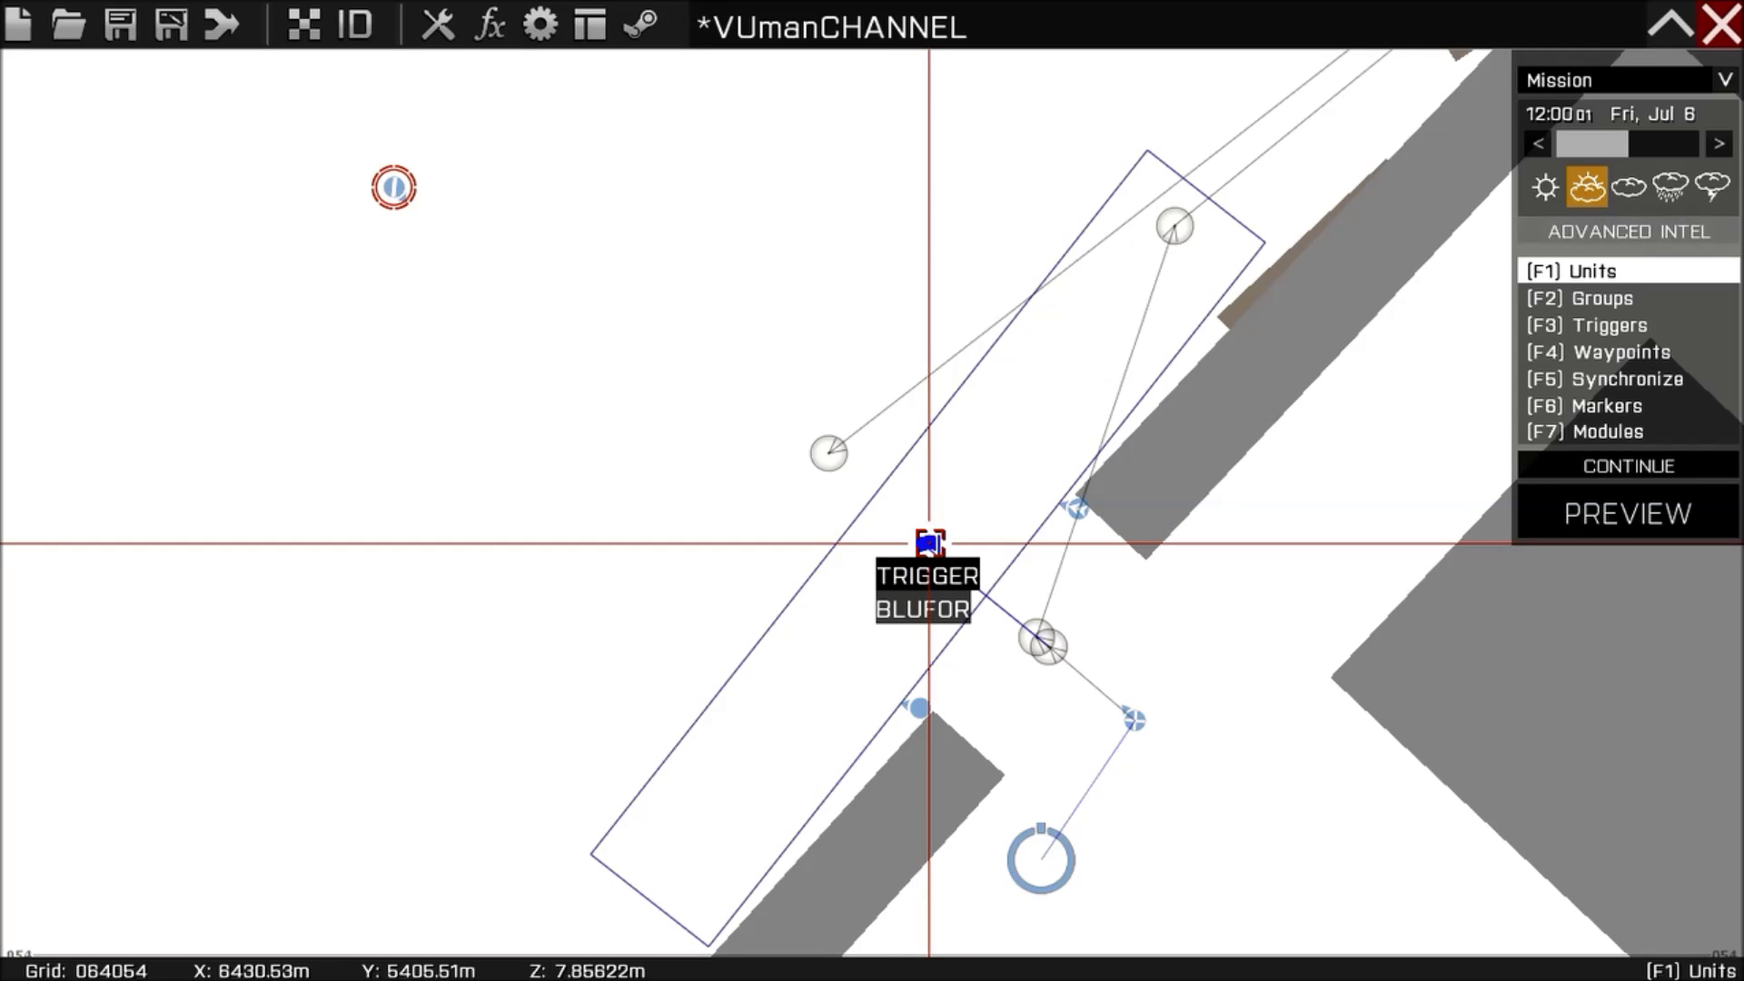
double_click(930, 542)
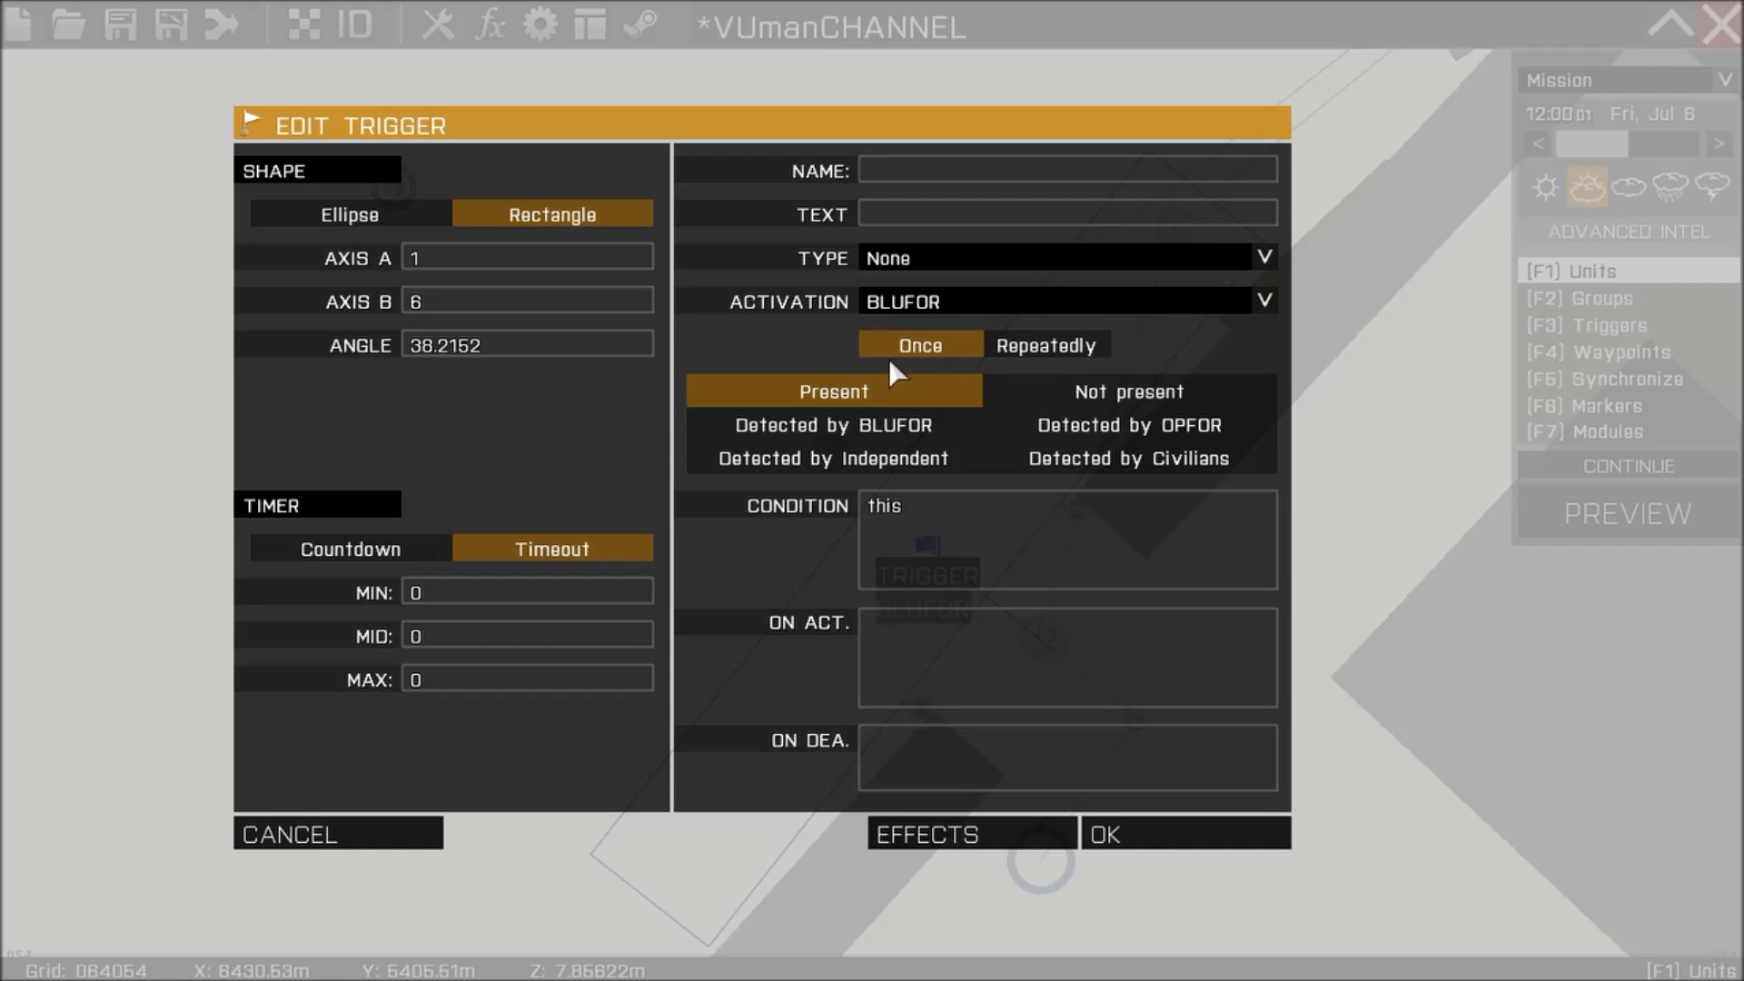
click(1161, 832)
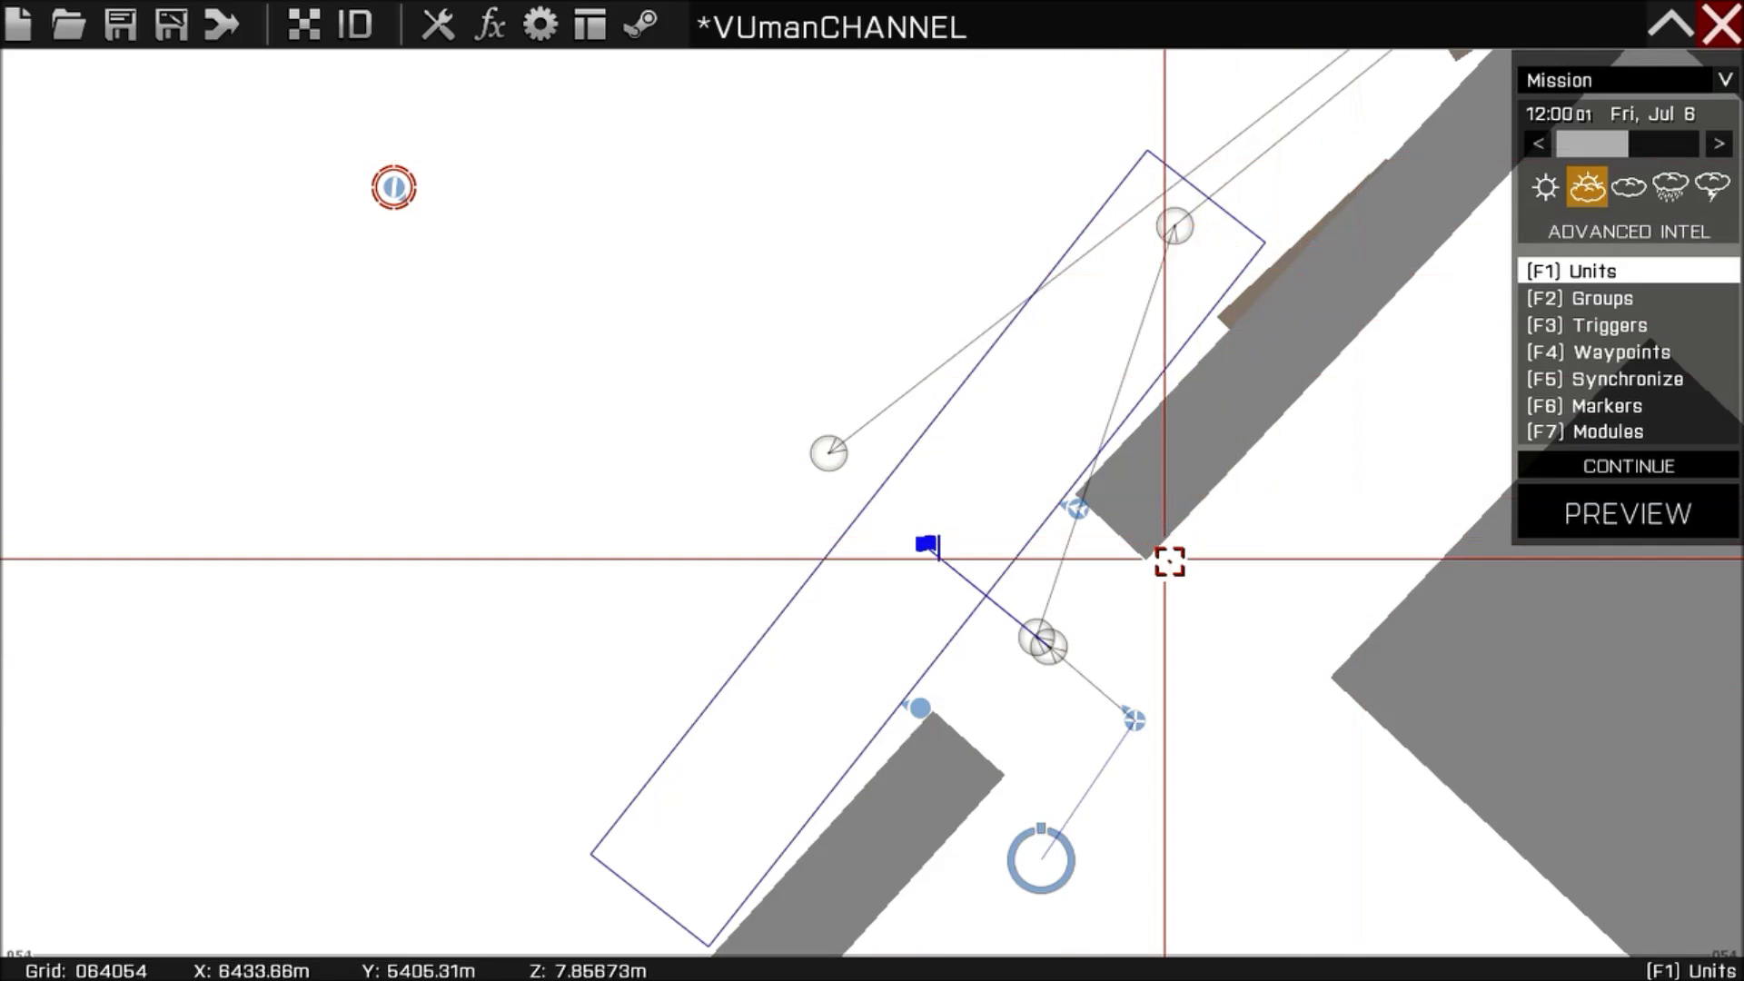
scroll(1165, 623, up, 1)
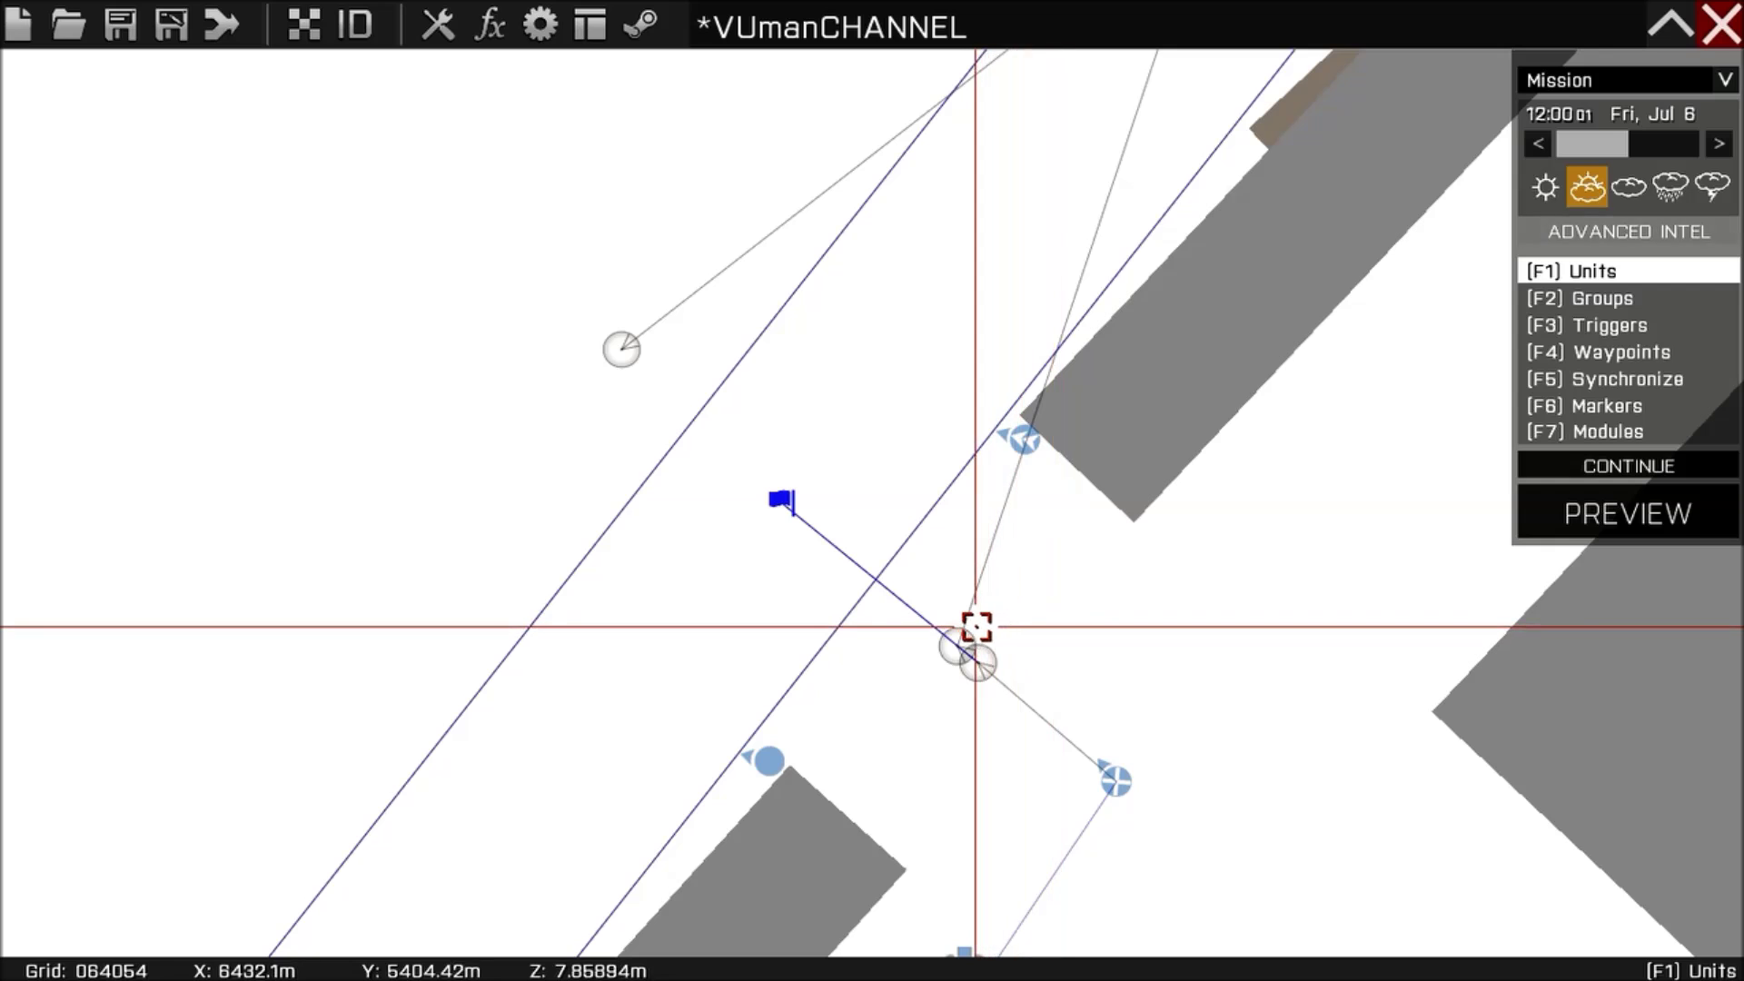
double_click(962, 635)
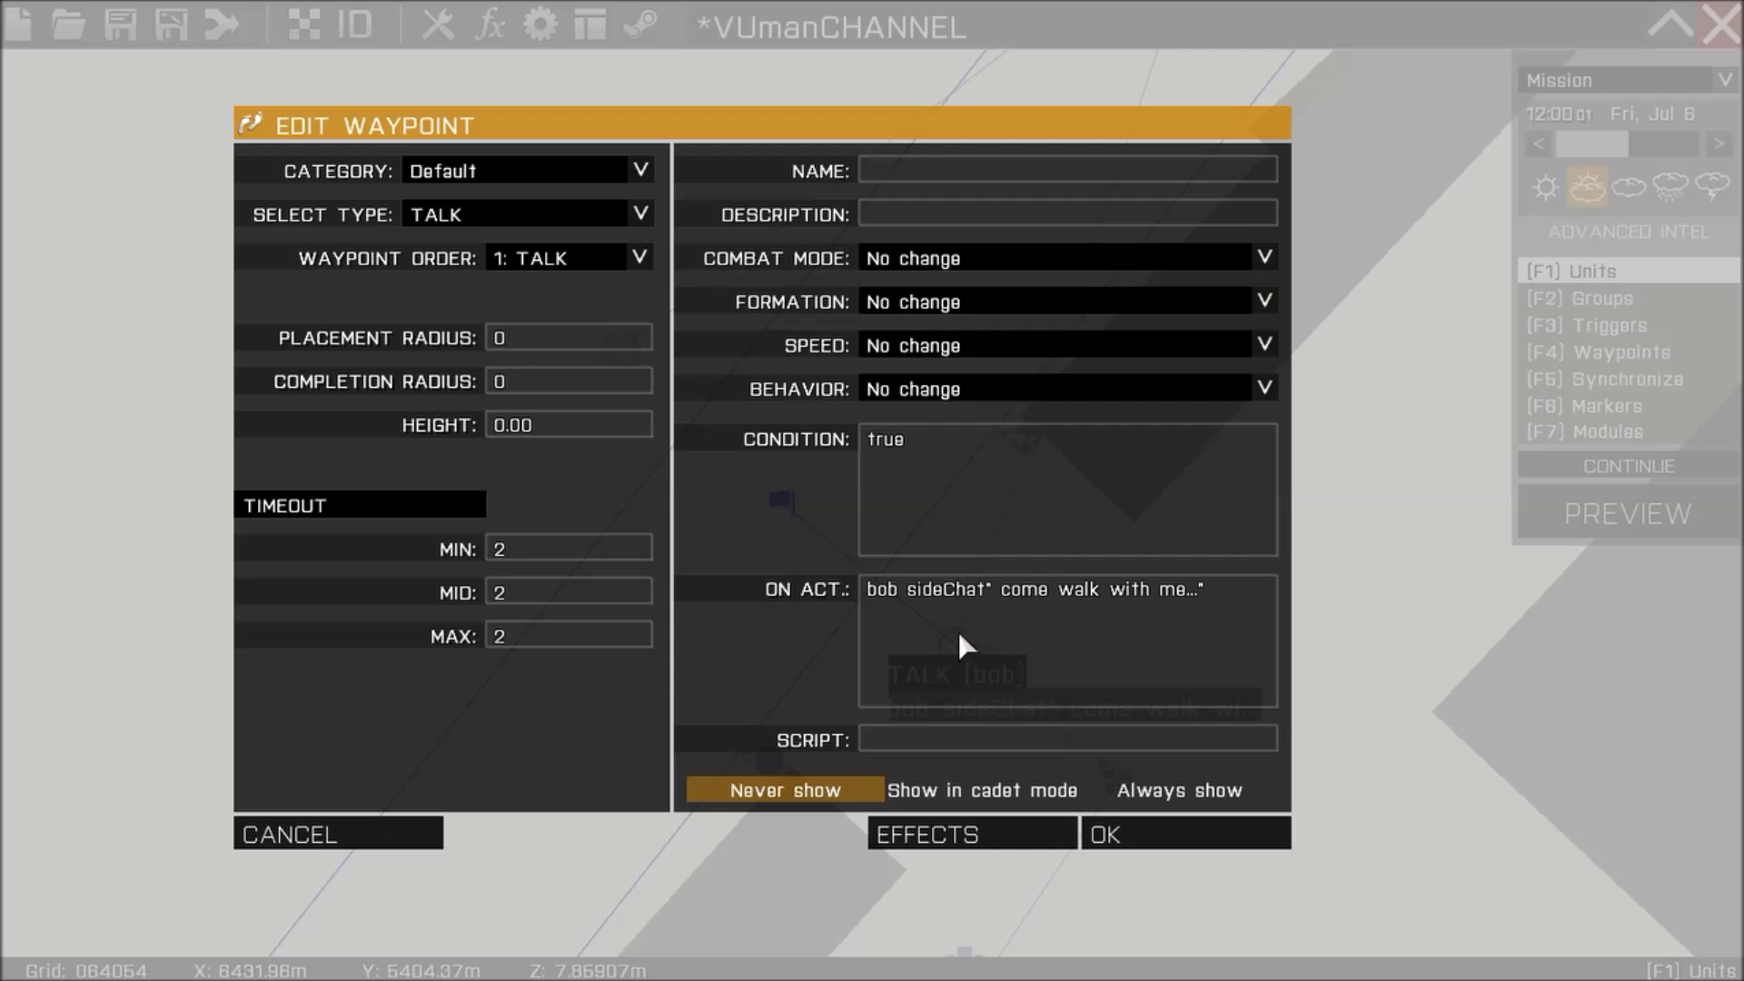
drag(869, 591, 1205, 591)
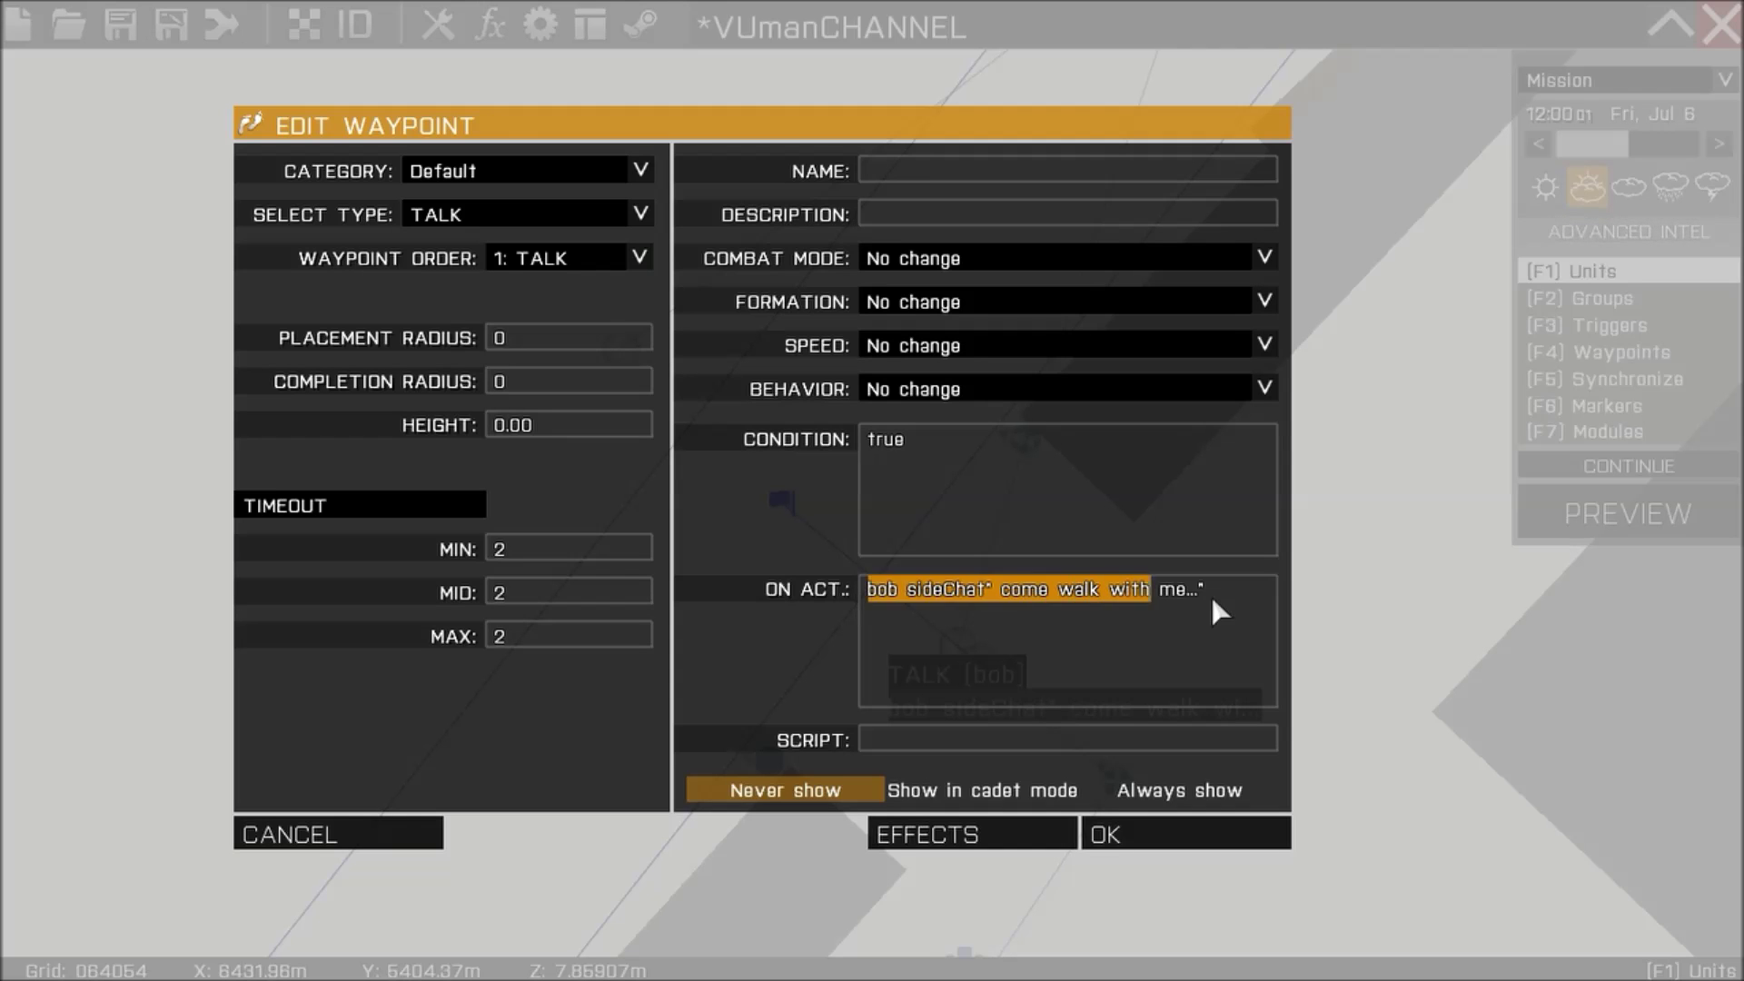
click(1212, 590)
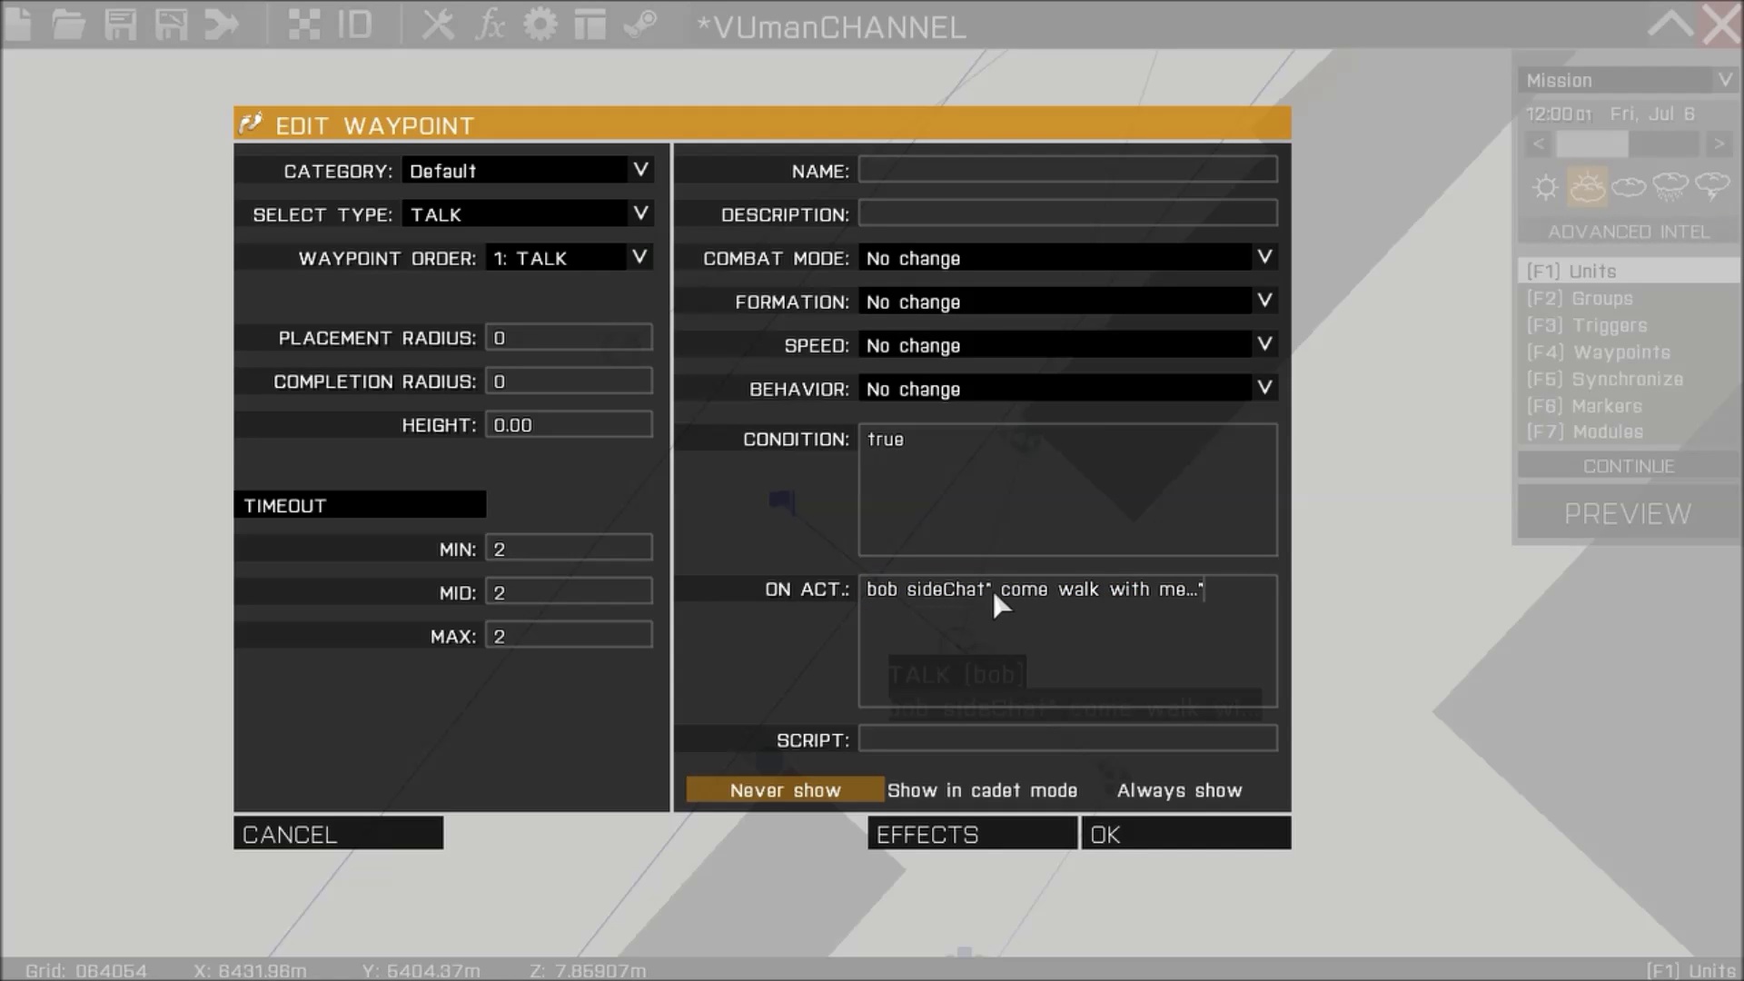
drag(998, 589, 1119, 600)
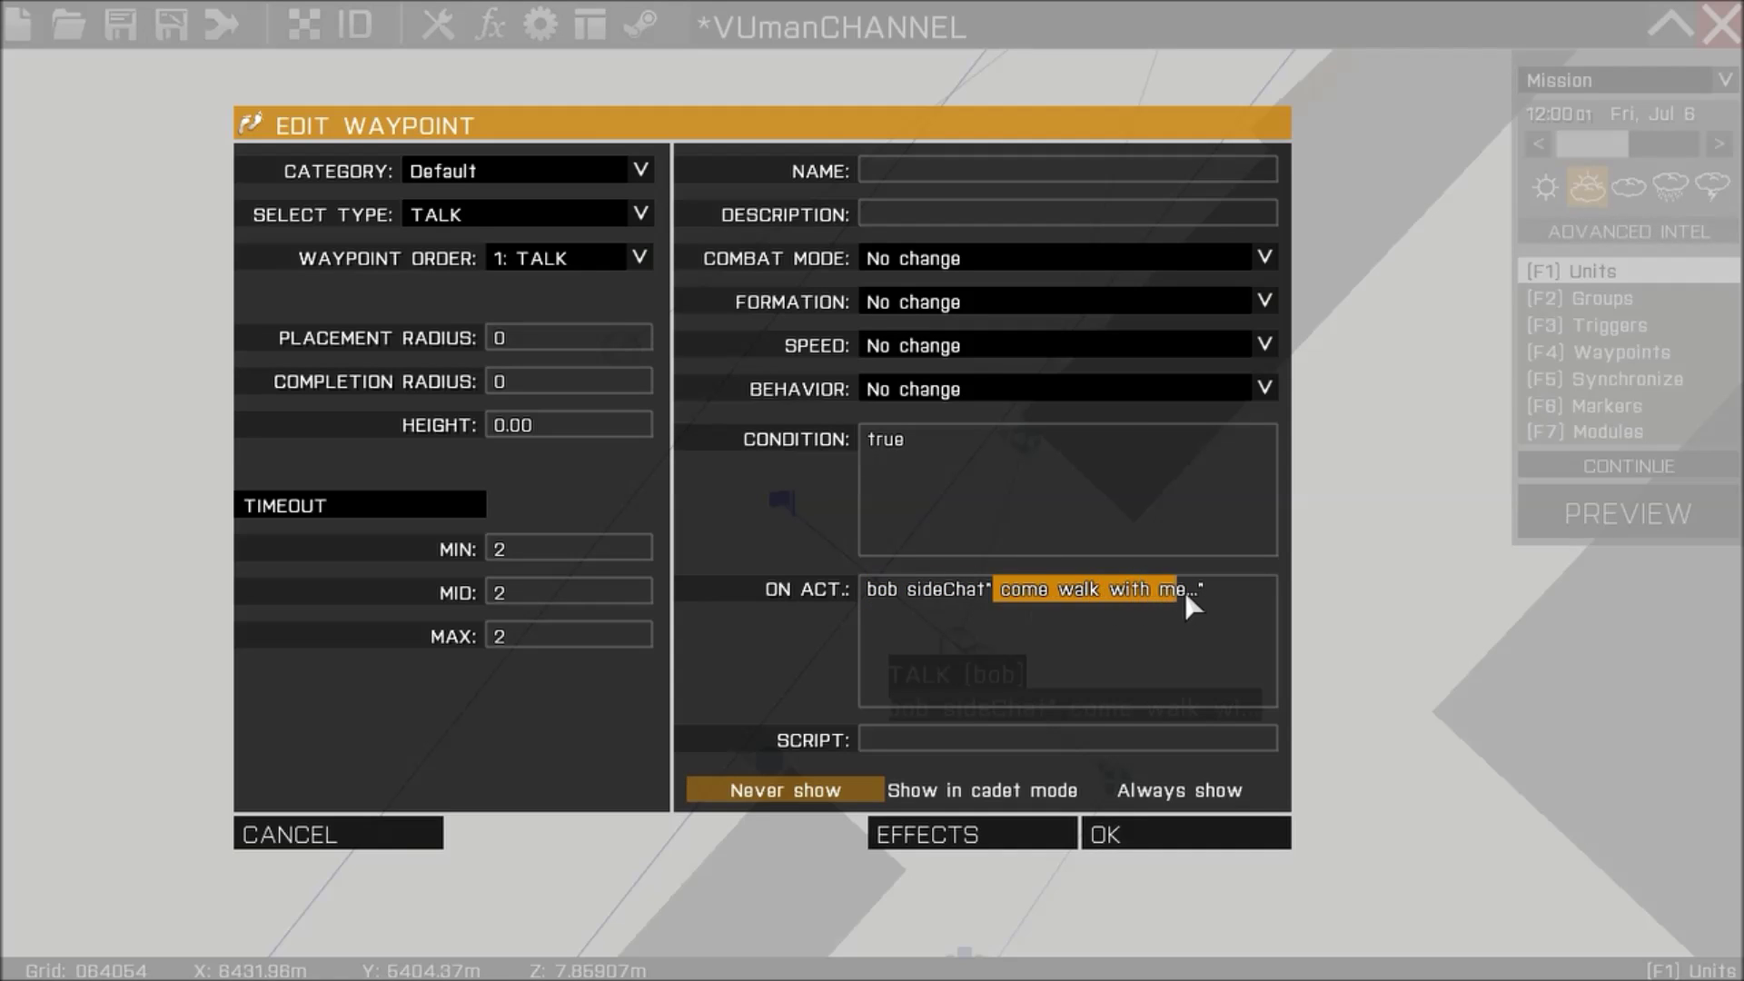
click(1111, 606)
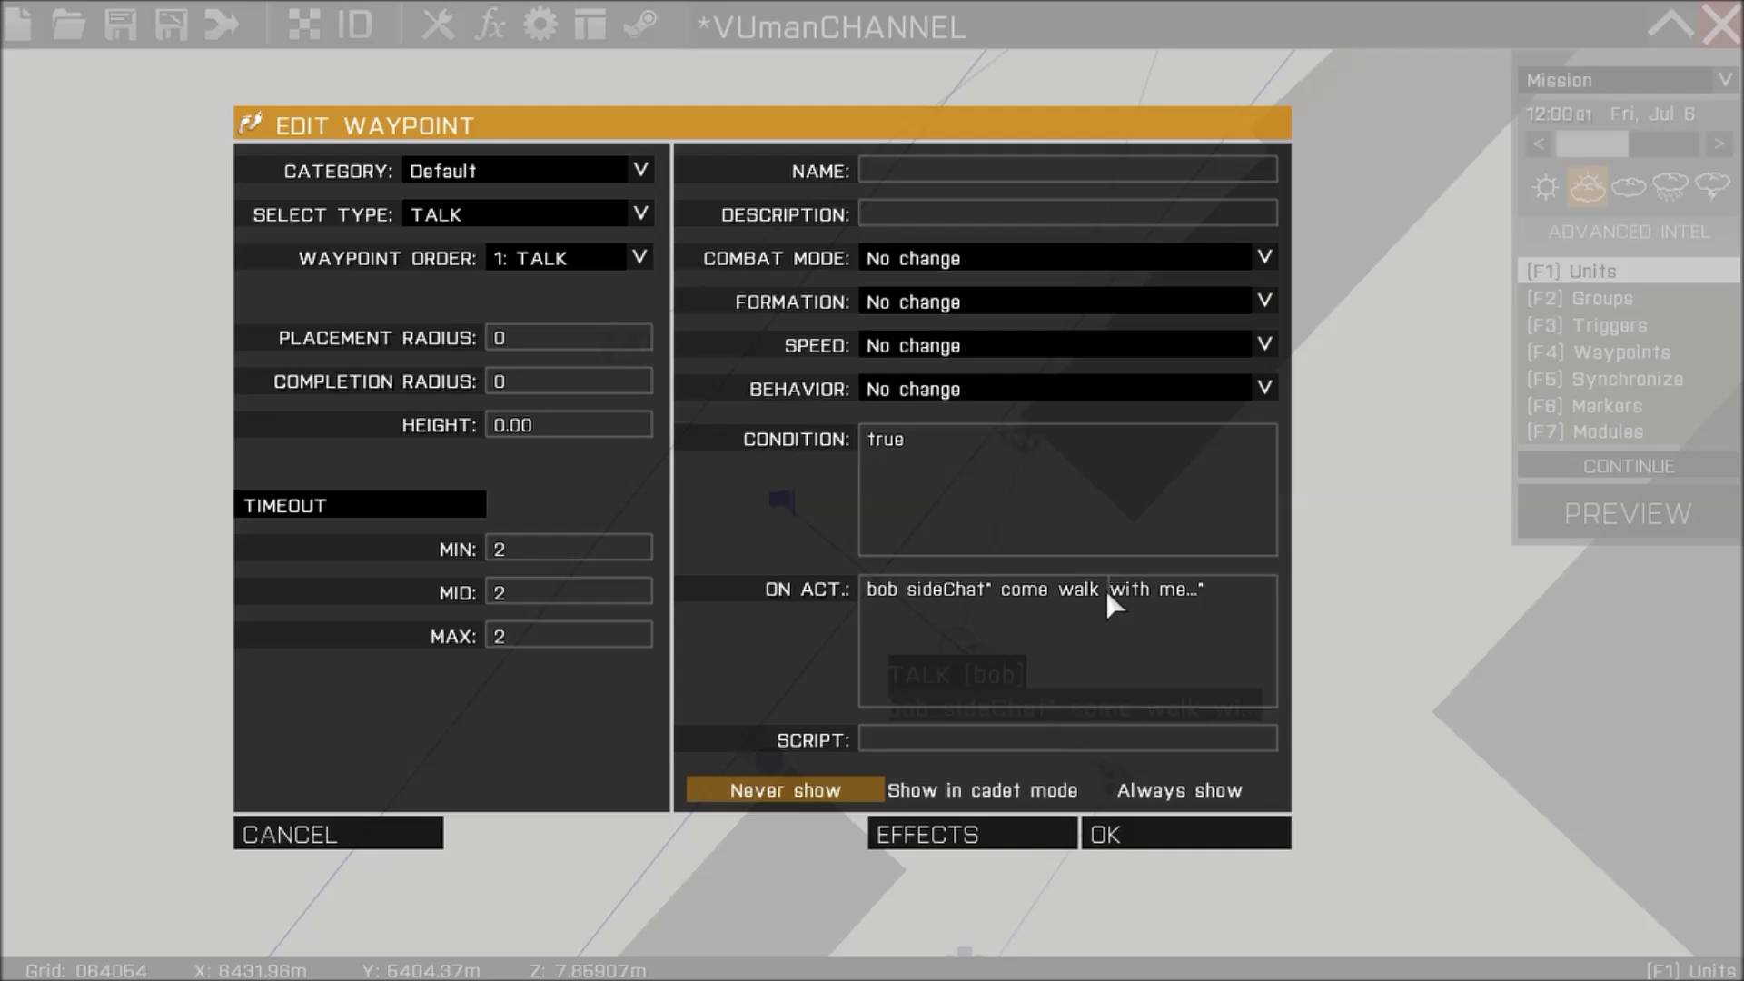
drag(1003, 592, 1197, 594)
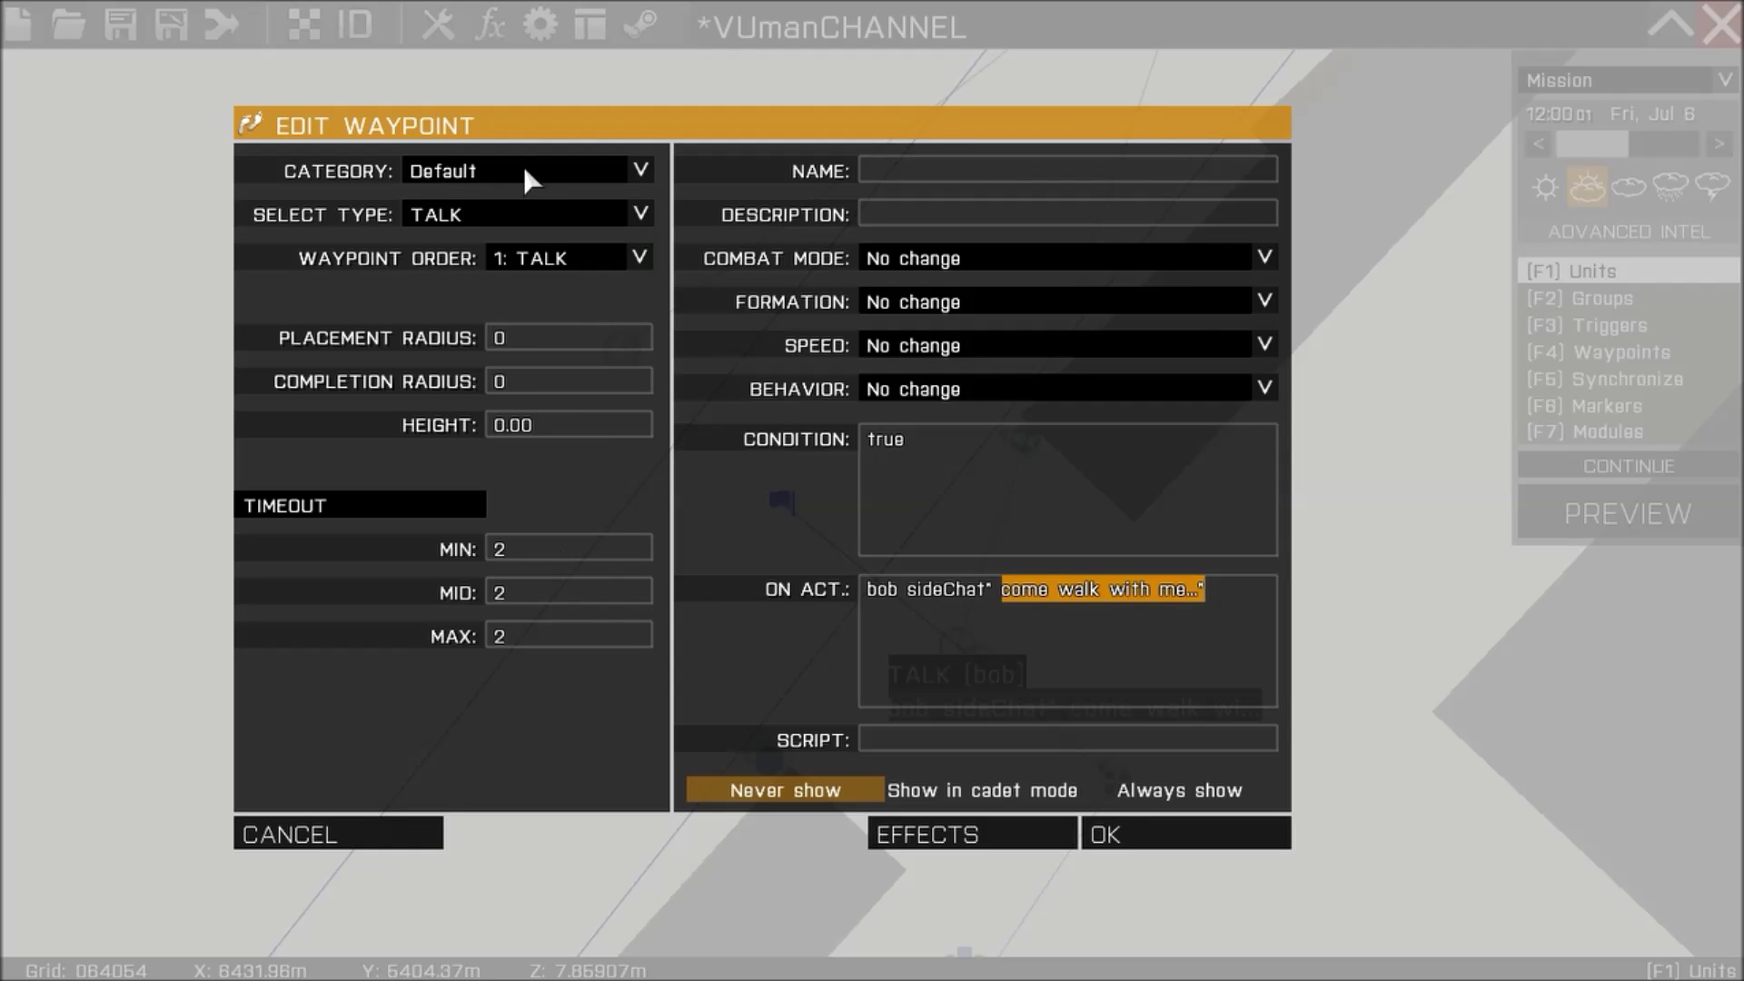
double_click(493, 548)
click(518, 562)
click(1104, 831)
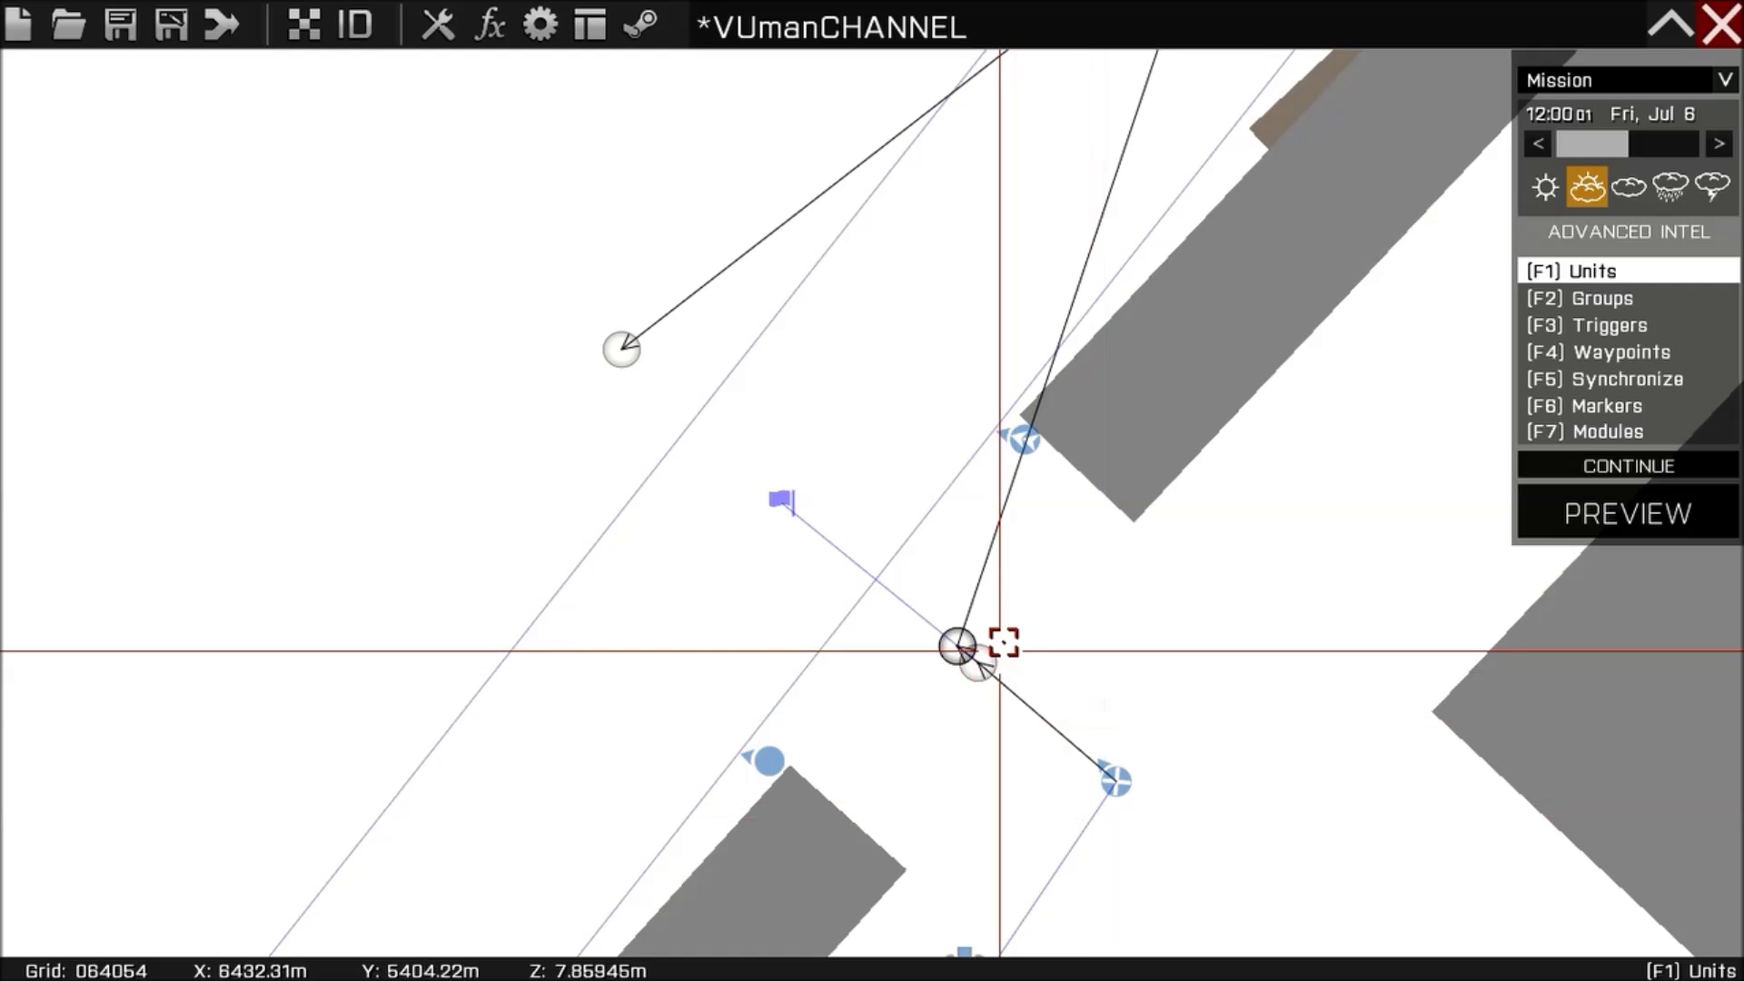
right_drag(1200, 172, 1066, 406)
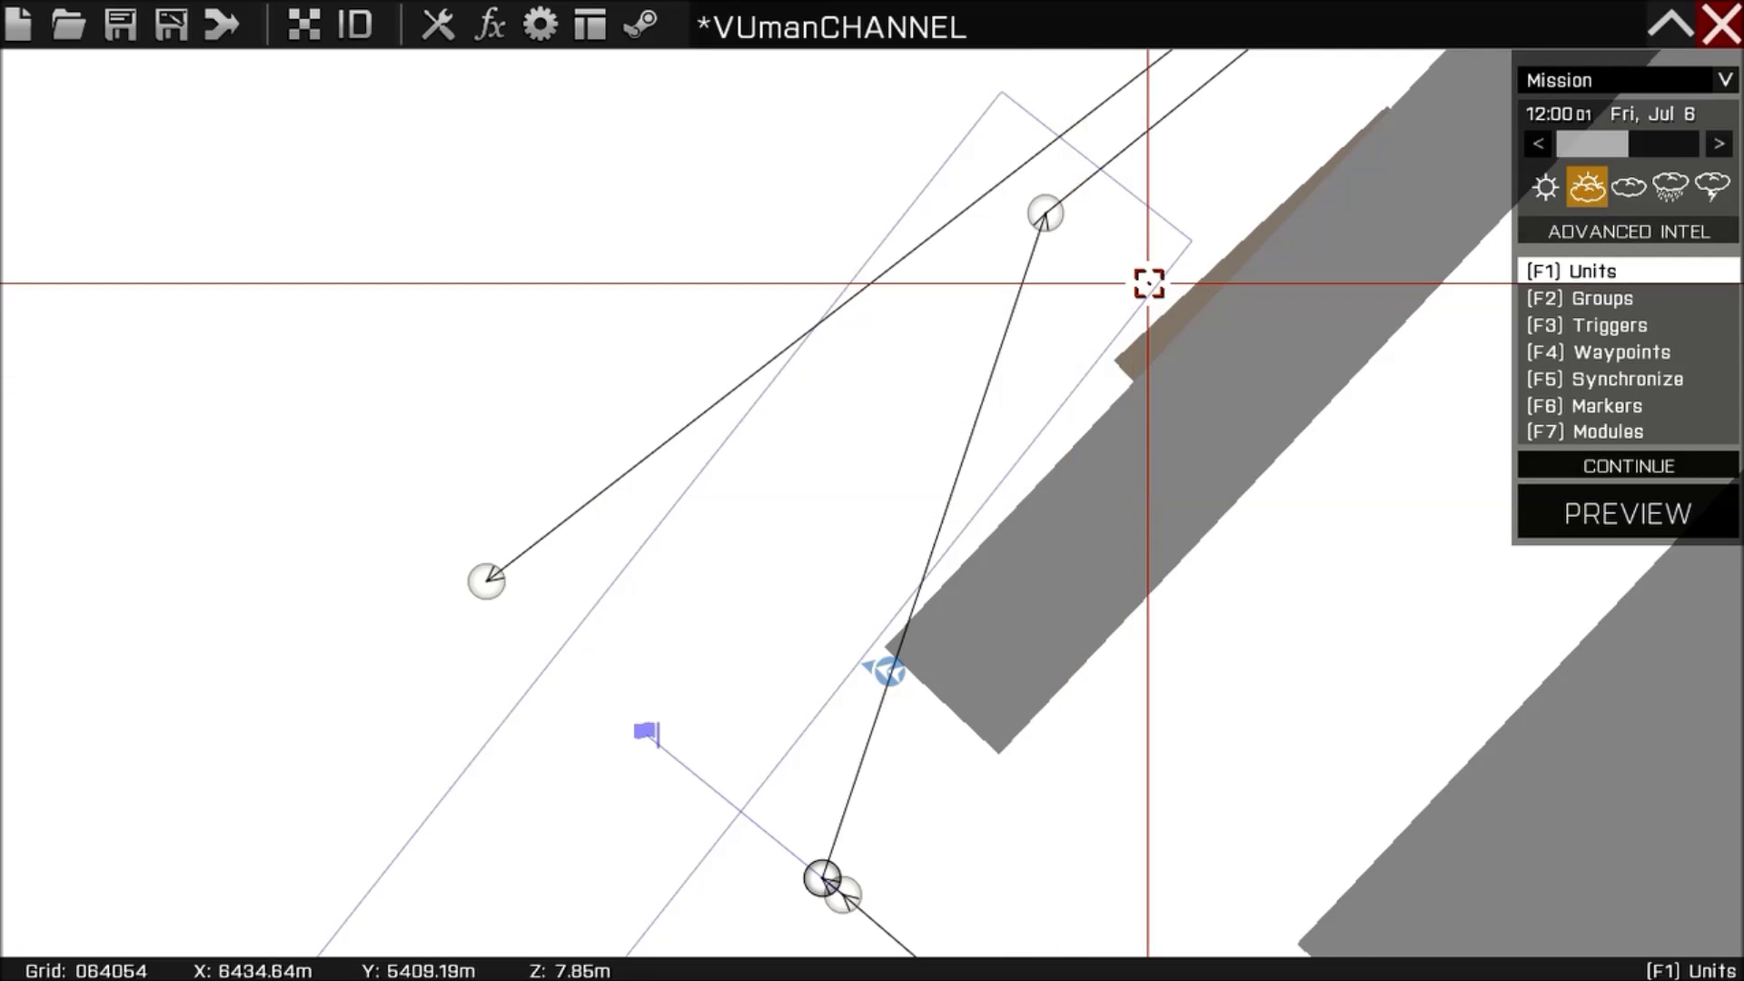
scroll(1149, 283, down, 2)
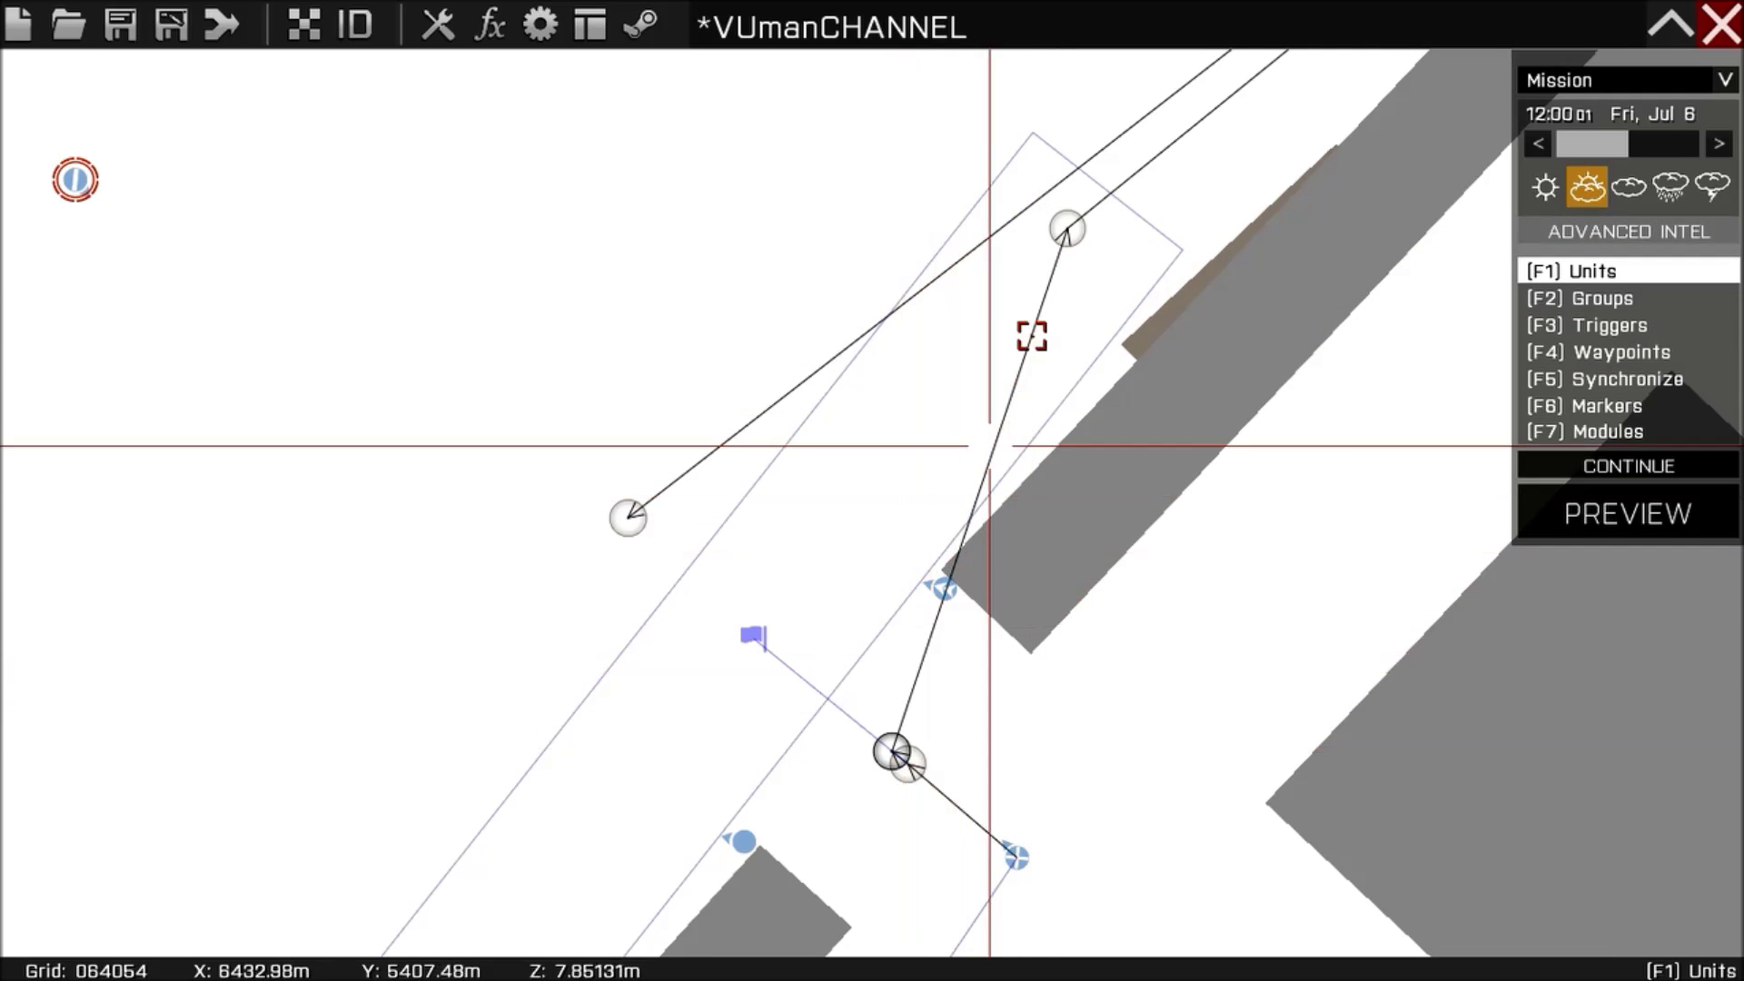
double_click(1060, 222)
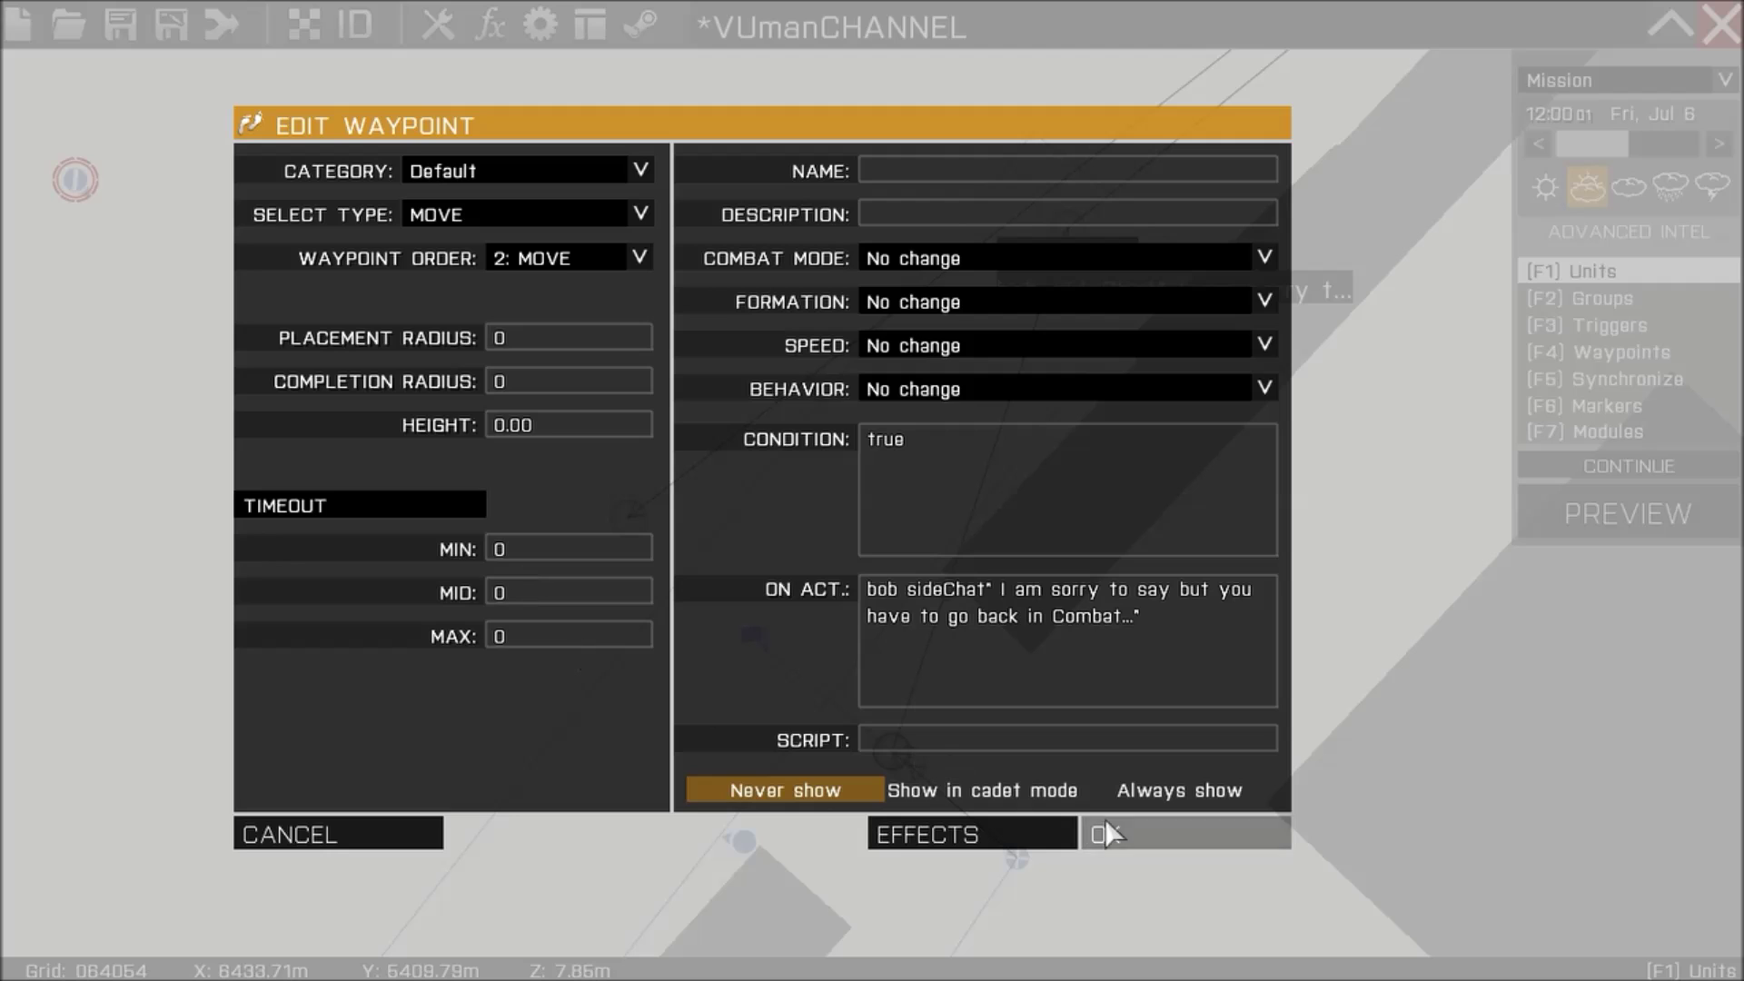
click(1098, 832)
scroll(832, 594, up, 3)
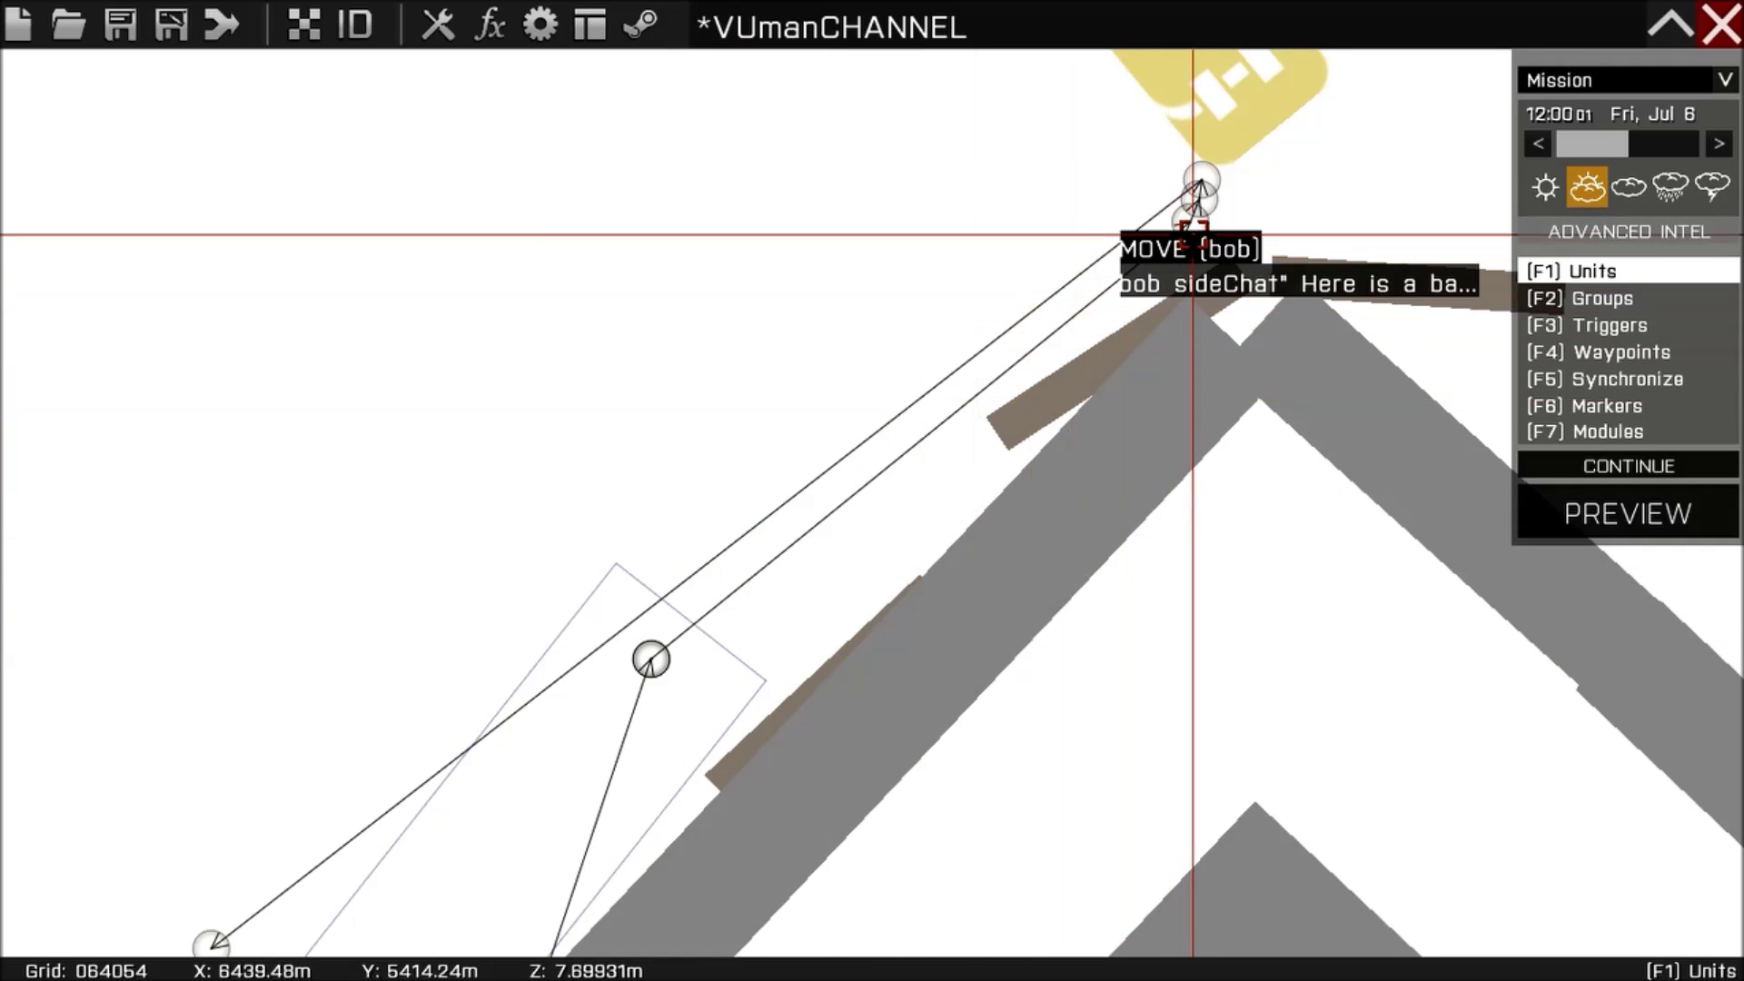
double_click(1195, 219)
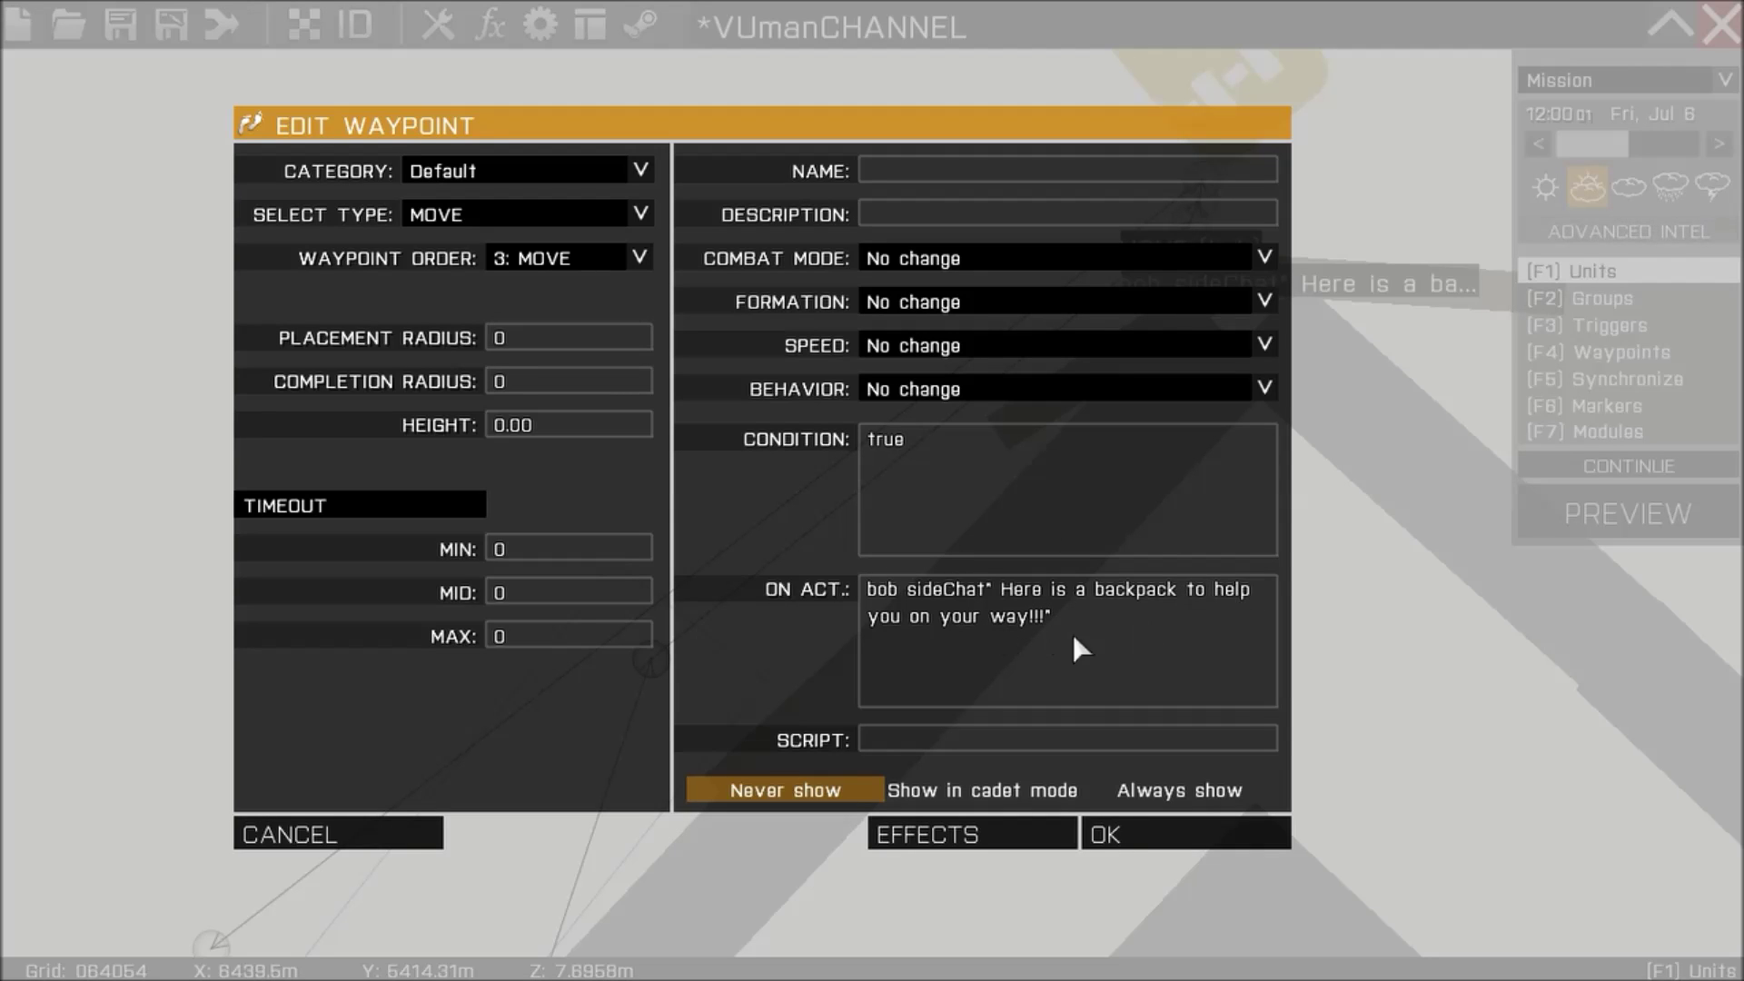
click(1131, 833)
right_drag(1011, 665, 1168, 434)
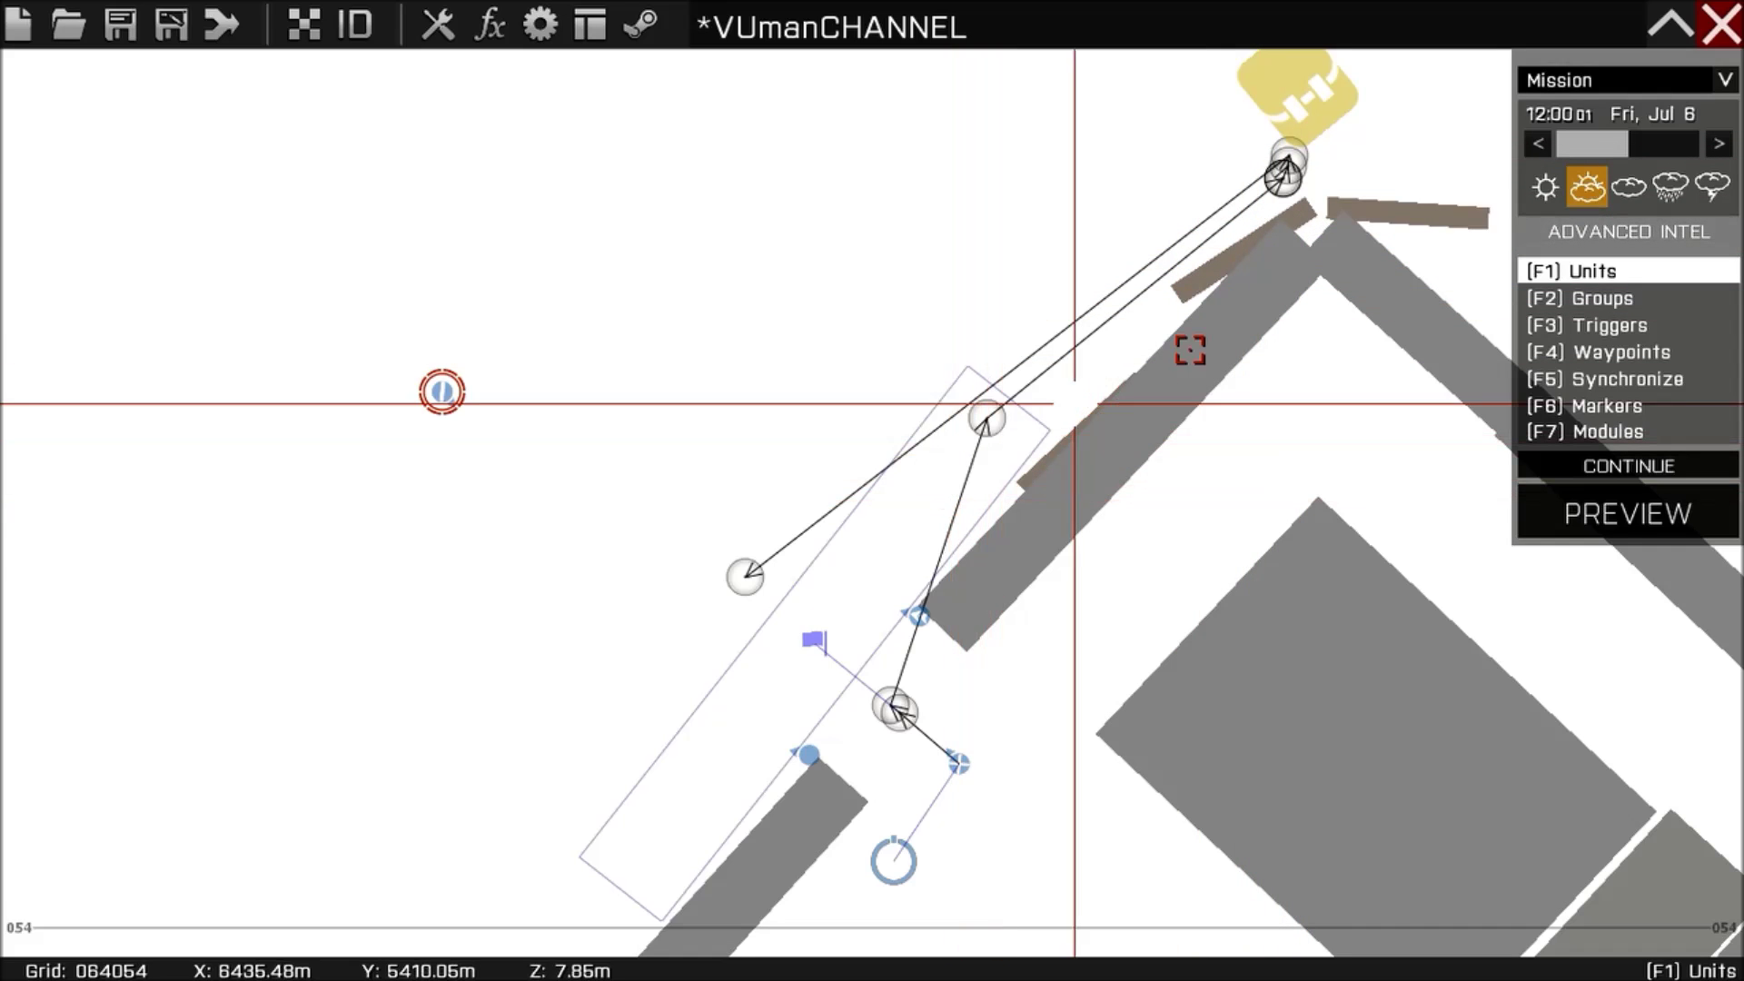
right_drag(1317, 214, 1214, 329)
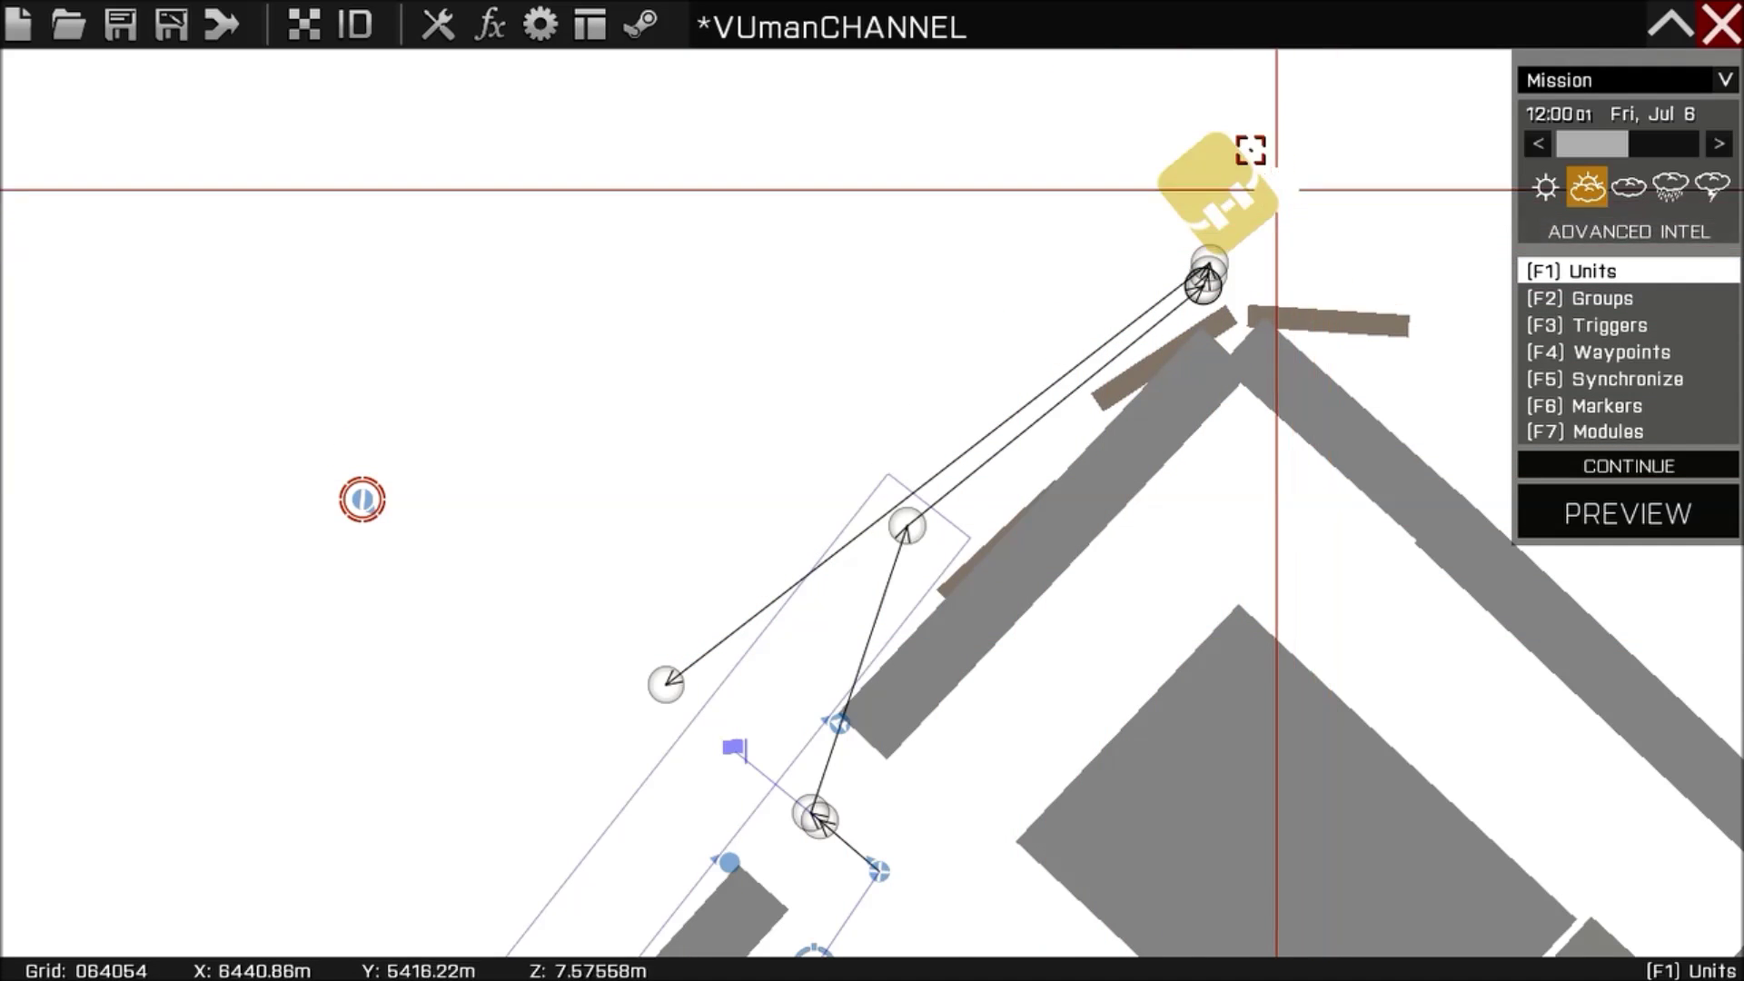
scroll(1032, 249, down, 2)
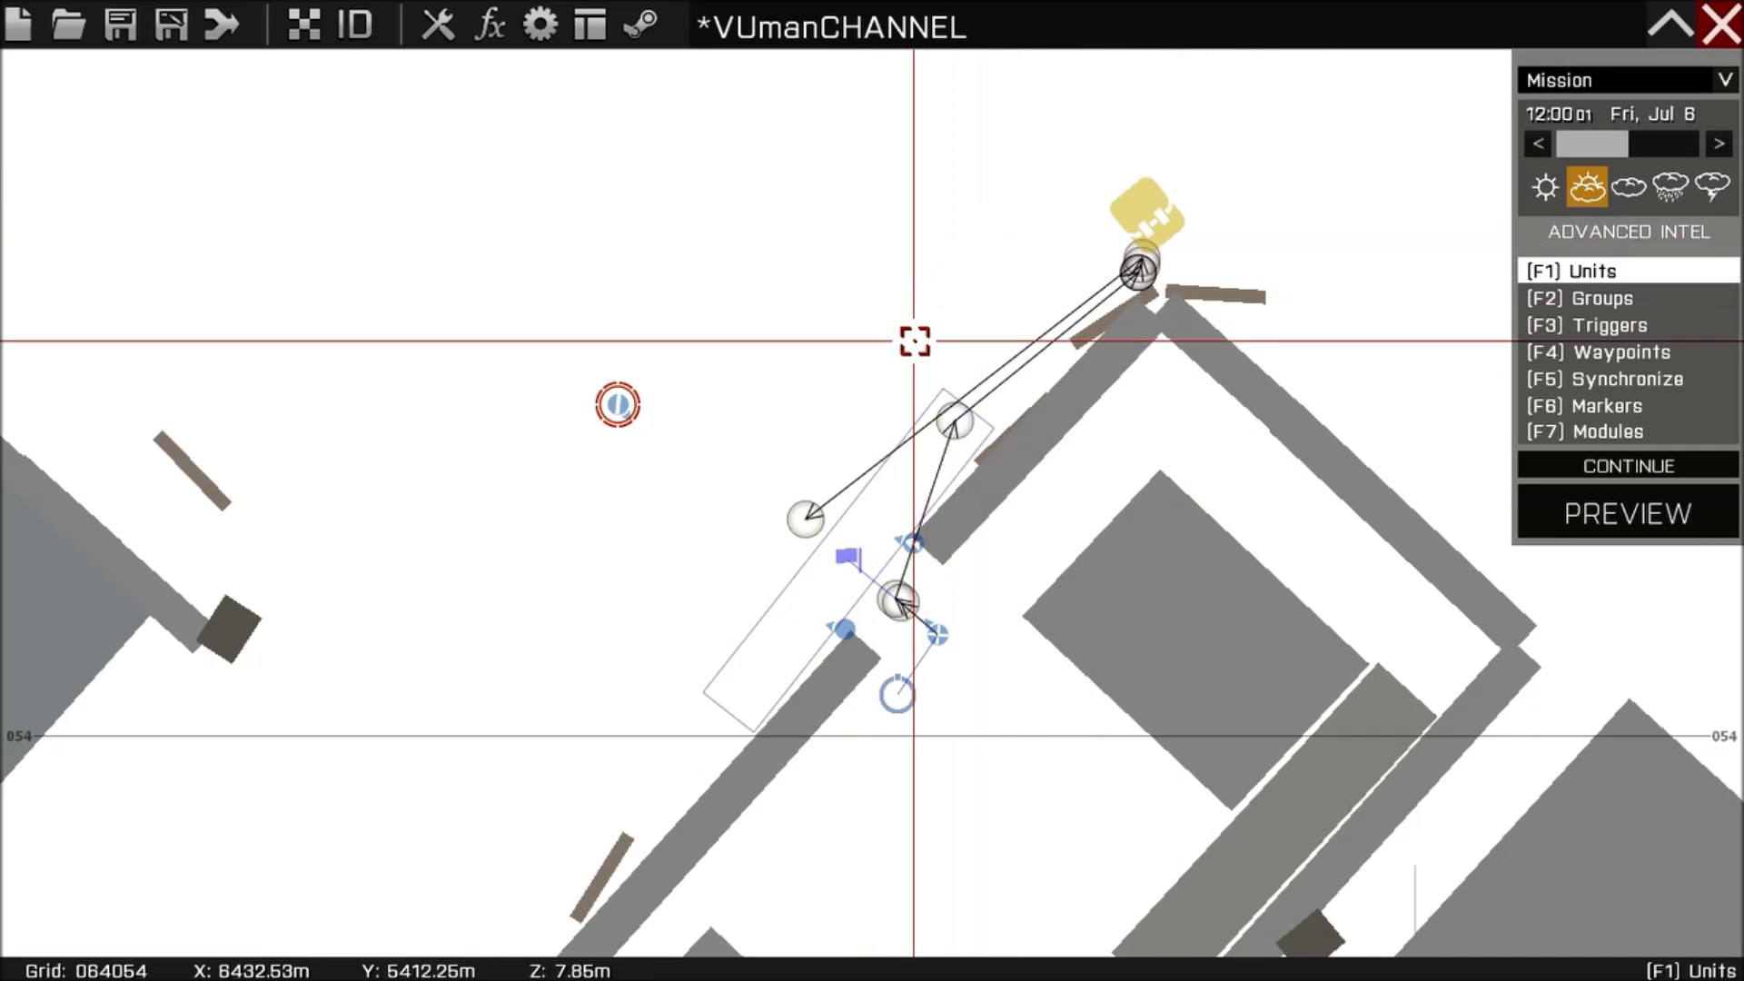
scroll(915, 340, up, 1)
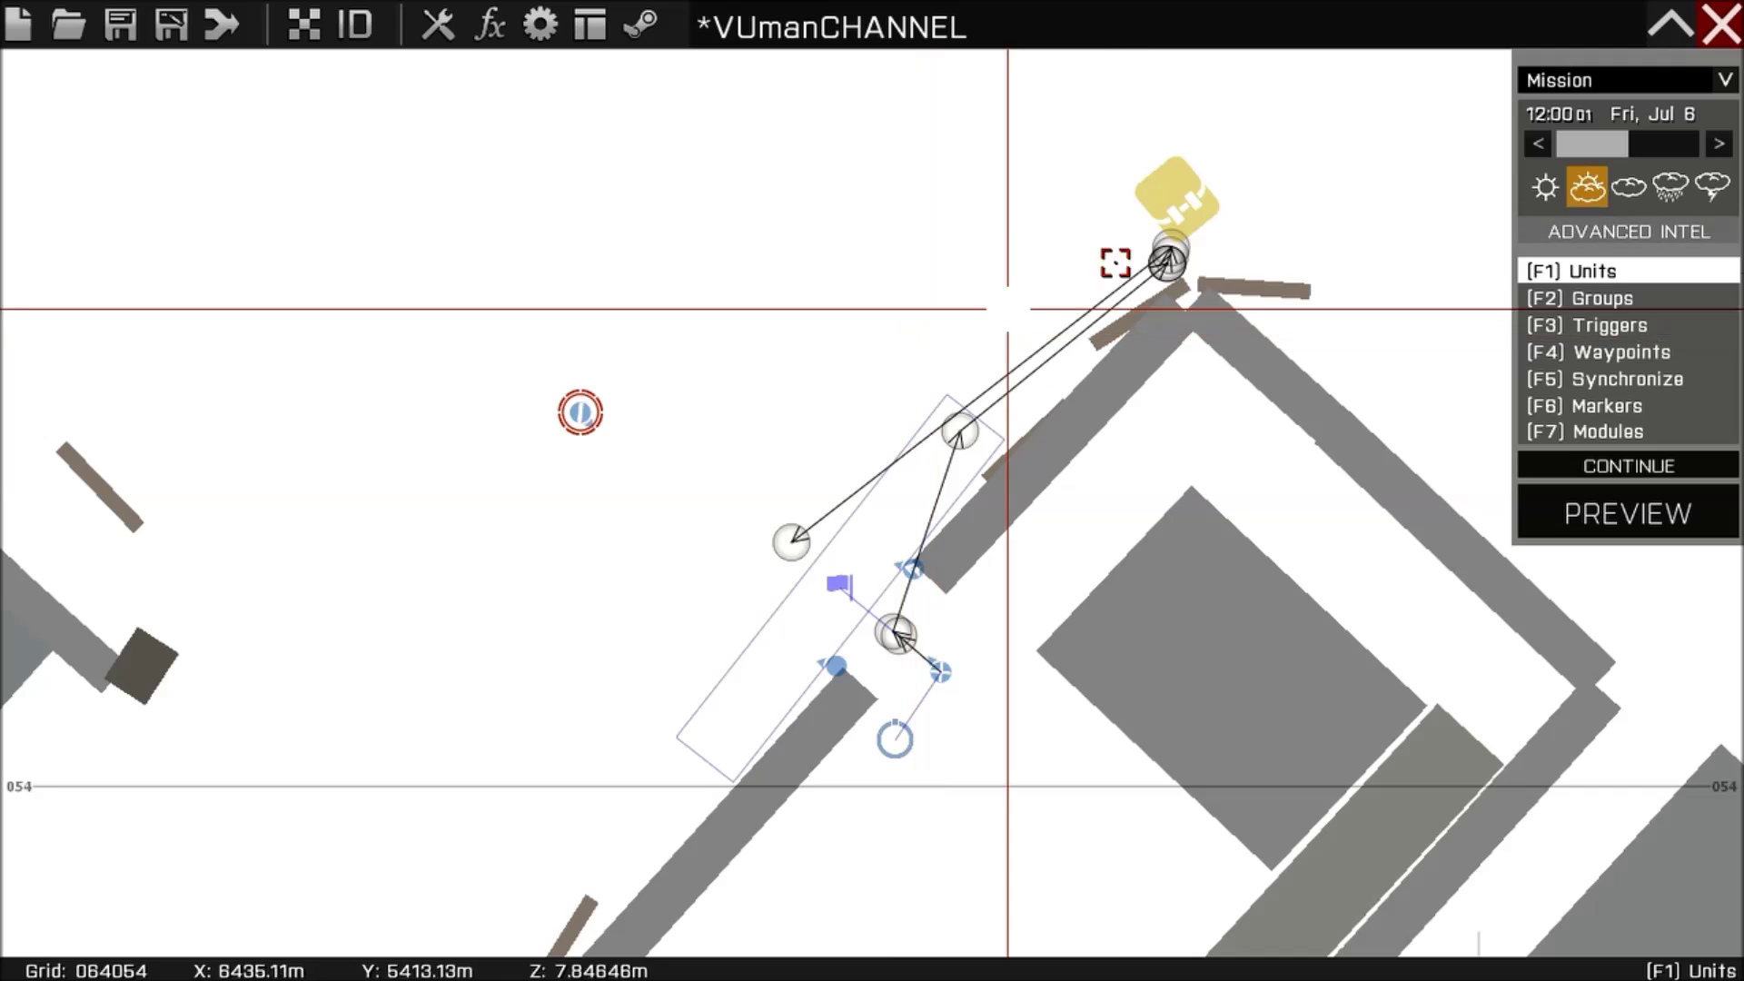
scroll(909, 270, down, 1)
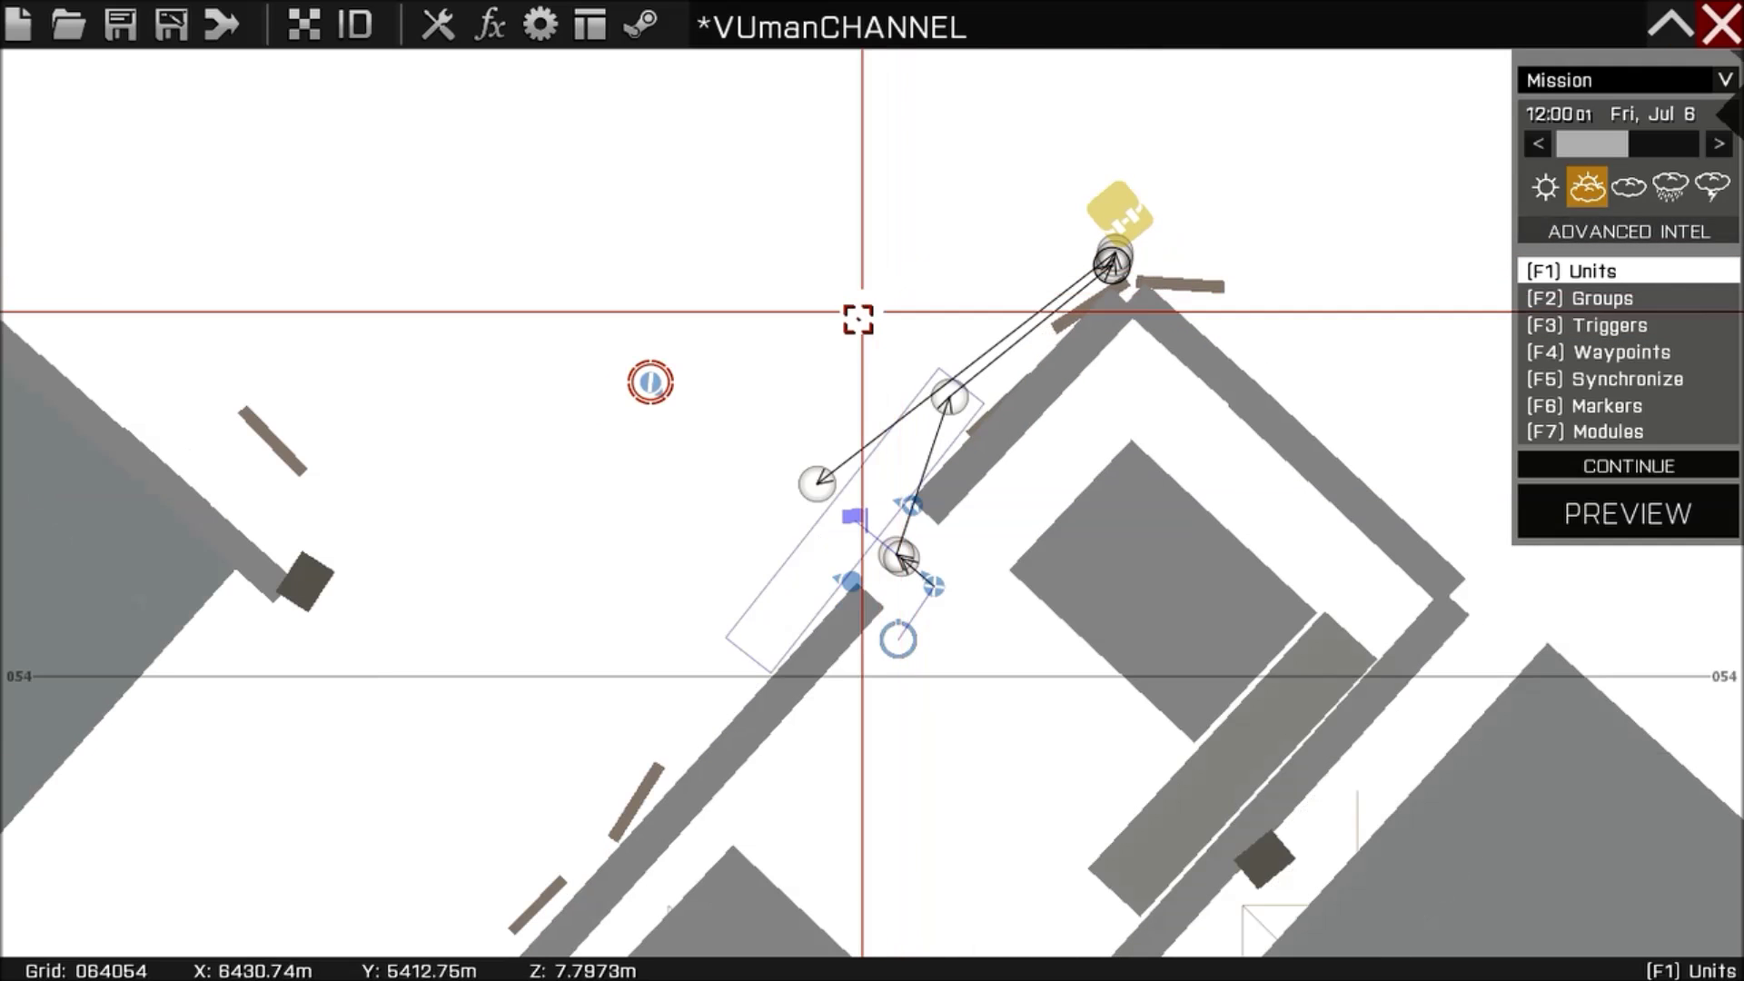